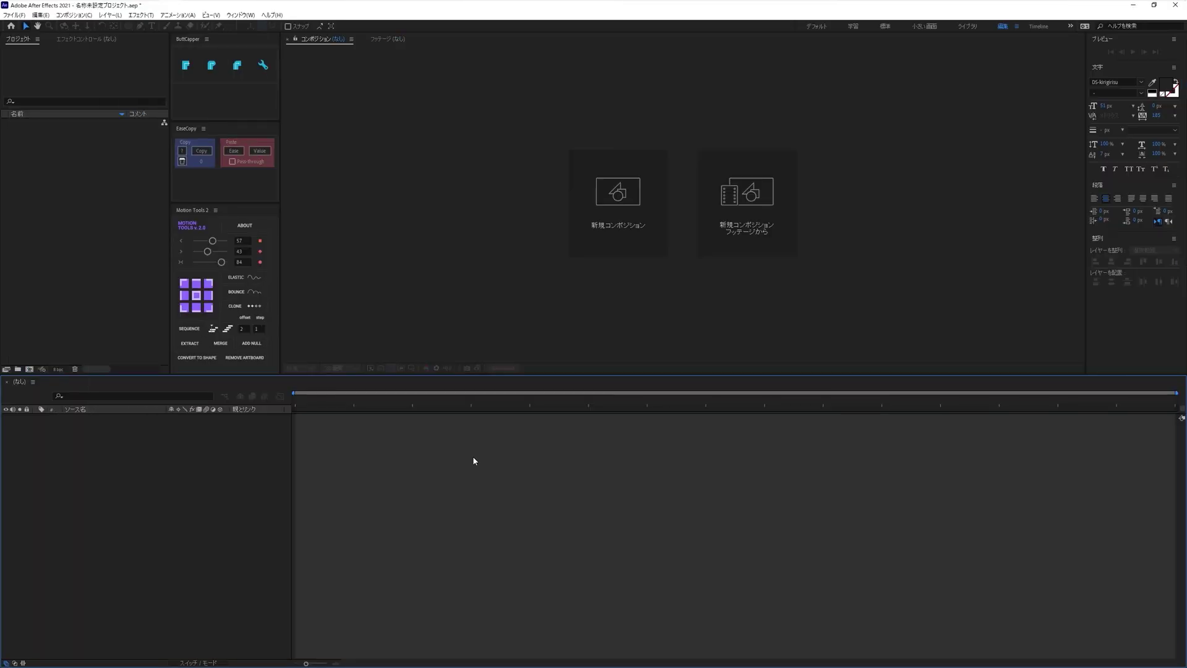
# Step: Create composition コンポ 1 at 1920×1080, 30 fps, 4 seconds, with a black background
pyautogui.click(581, 217)
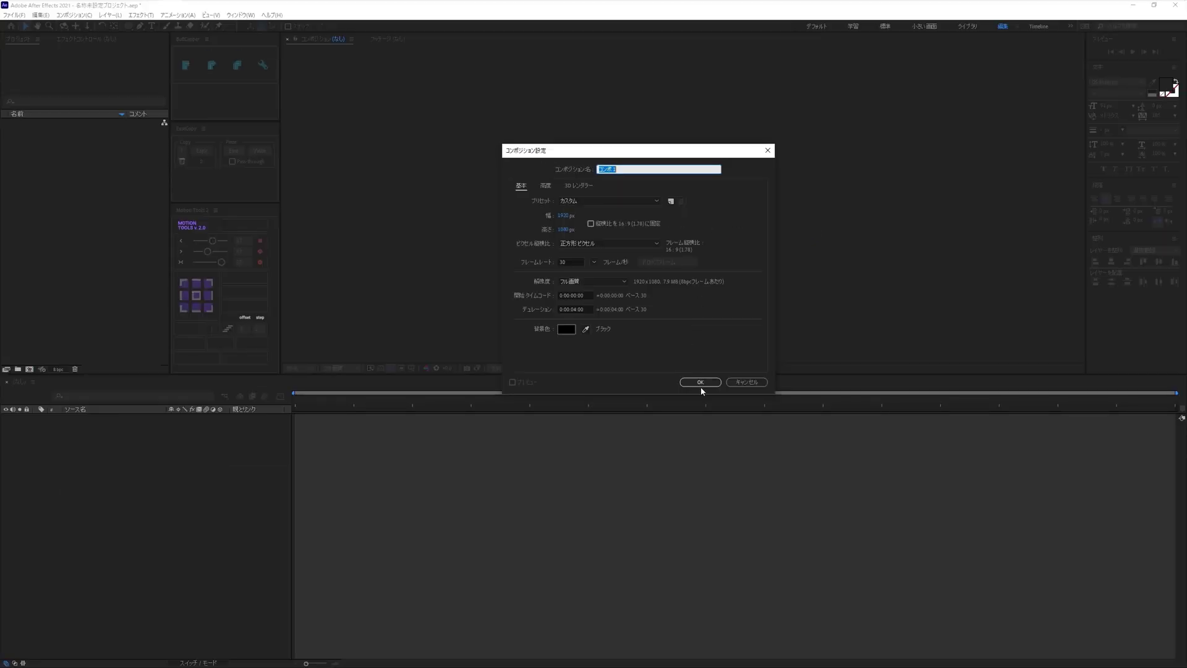
pyautogui.click(701, 386)
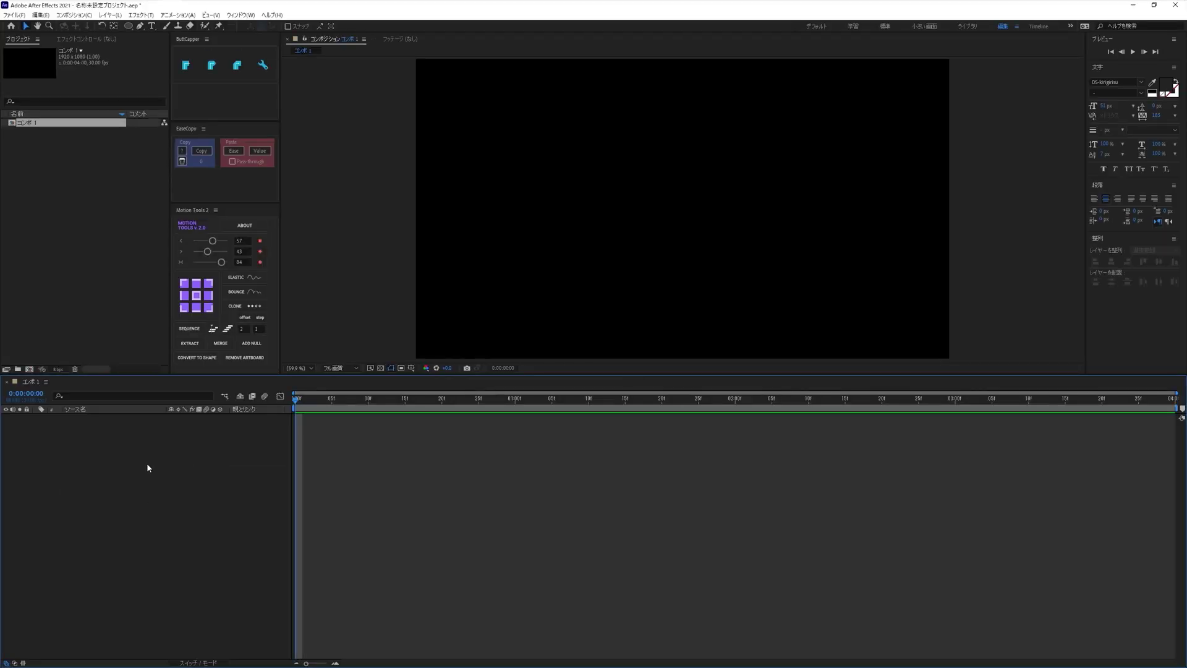
# Step: Add an ellipse shape layer that fills the whole composition using the Ellipse tool
pyautogui.click(130, 26)
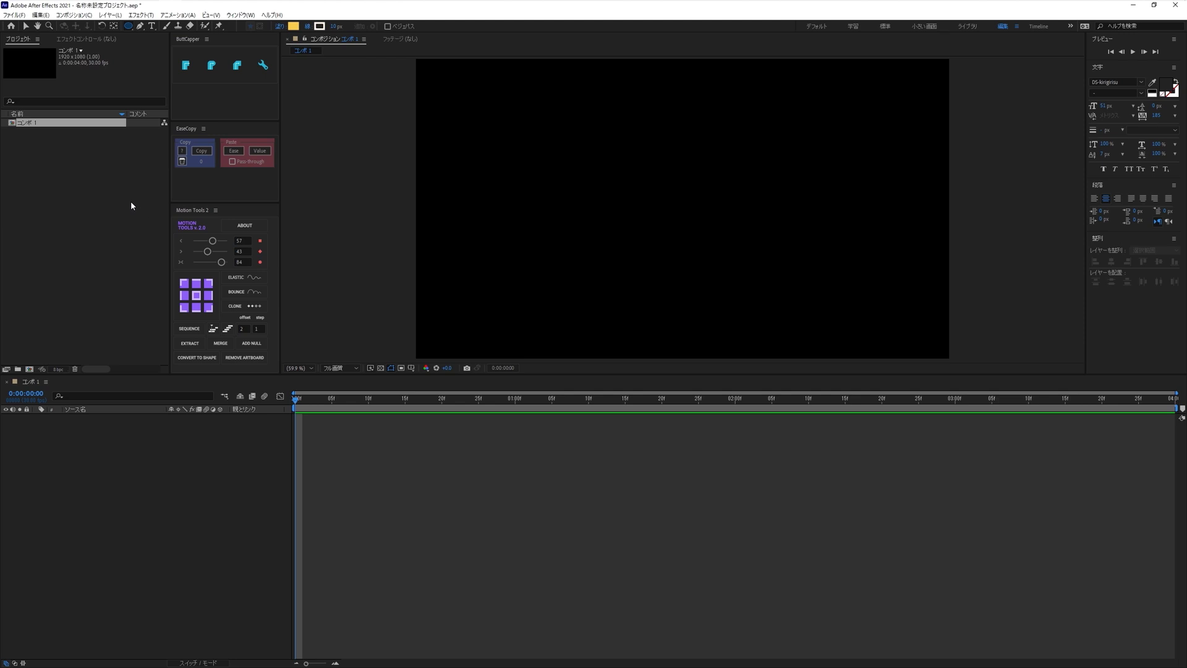
pyautogui.doubleClick(129, 27)
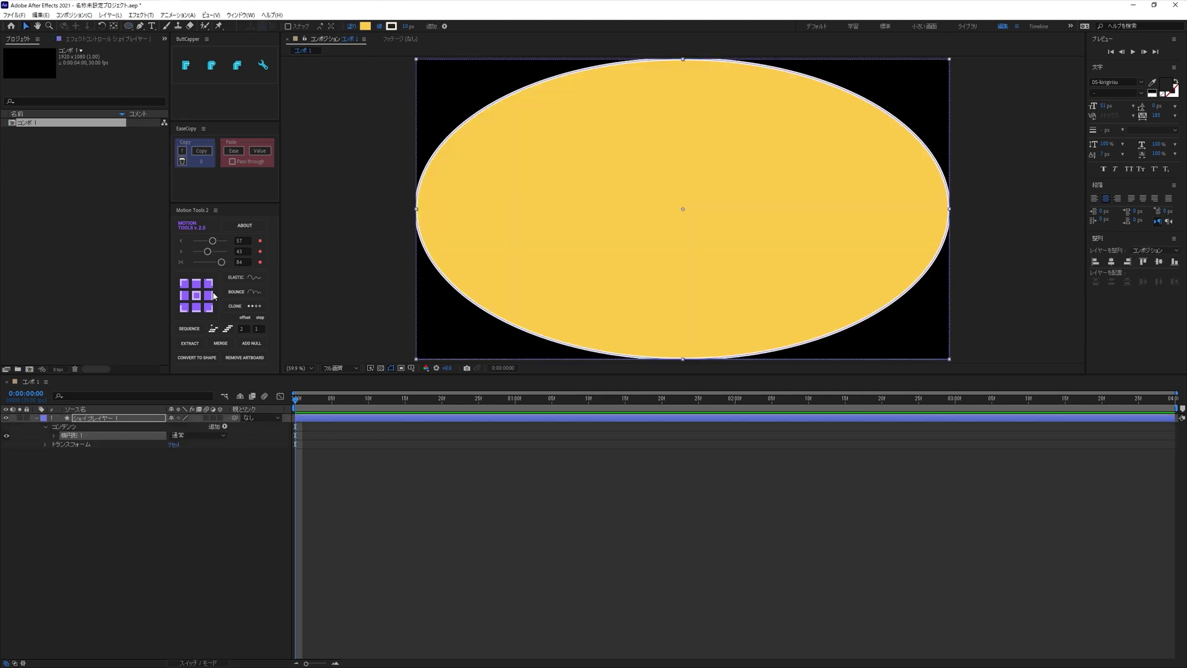
pyautogui.click(85, 465)
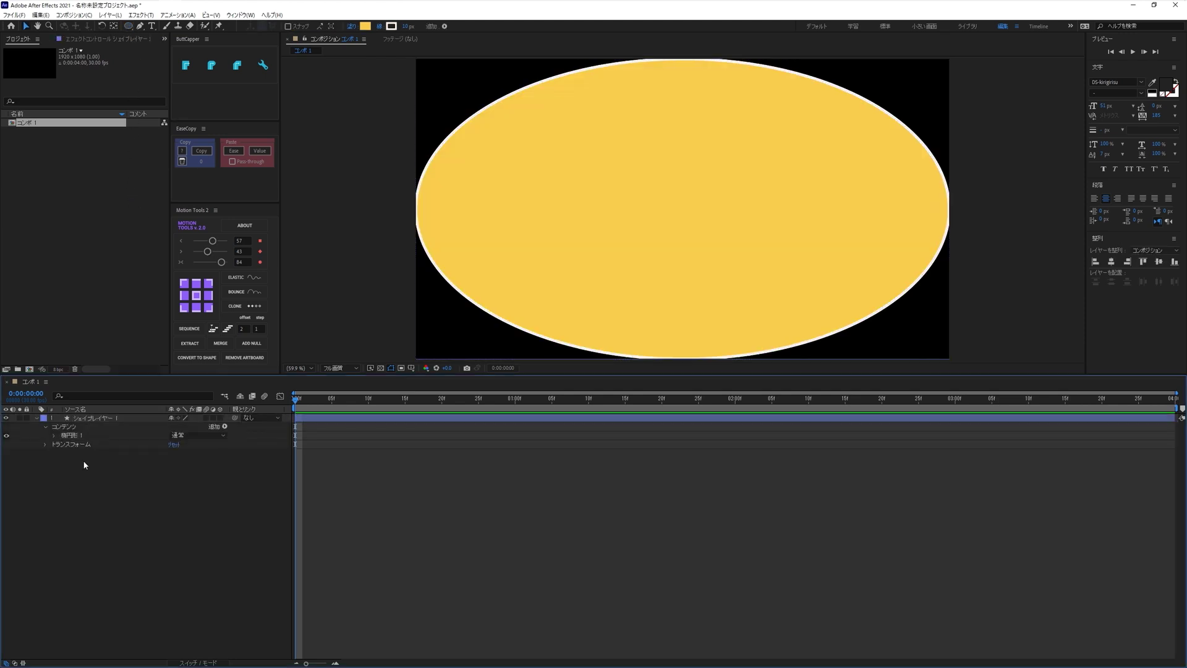
pyautogui.click(93, 418)
# Step: Filter the timeline for サイズ and set the ellipse Size to 200 × 200
pyautogui.write('サイズ')
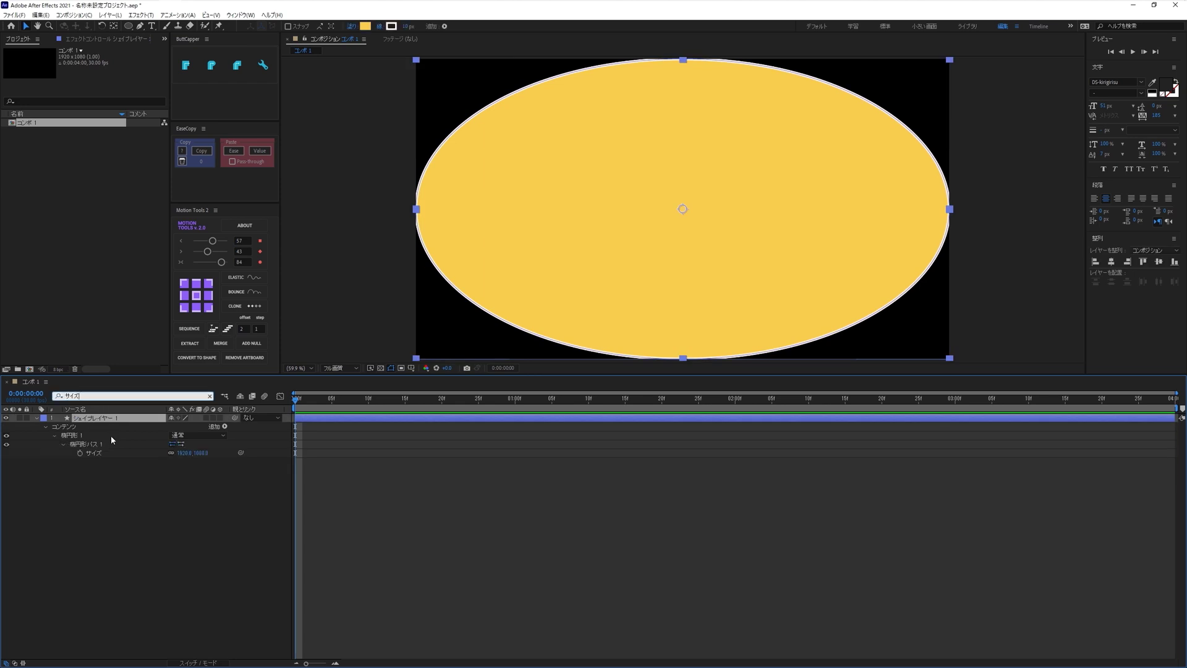
pyautogui.press('Return')
pyautogui.click(180, 453)
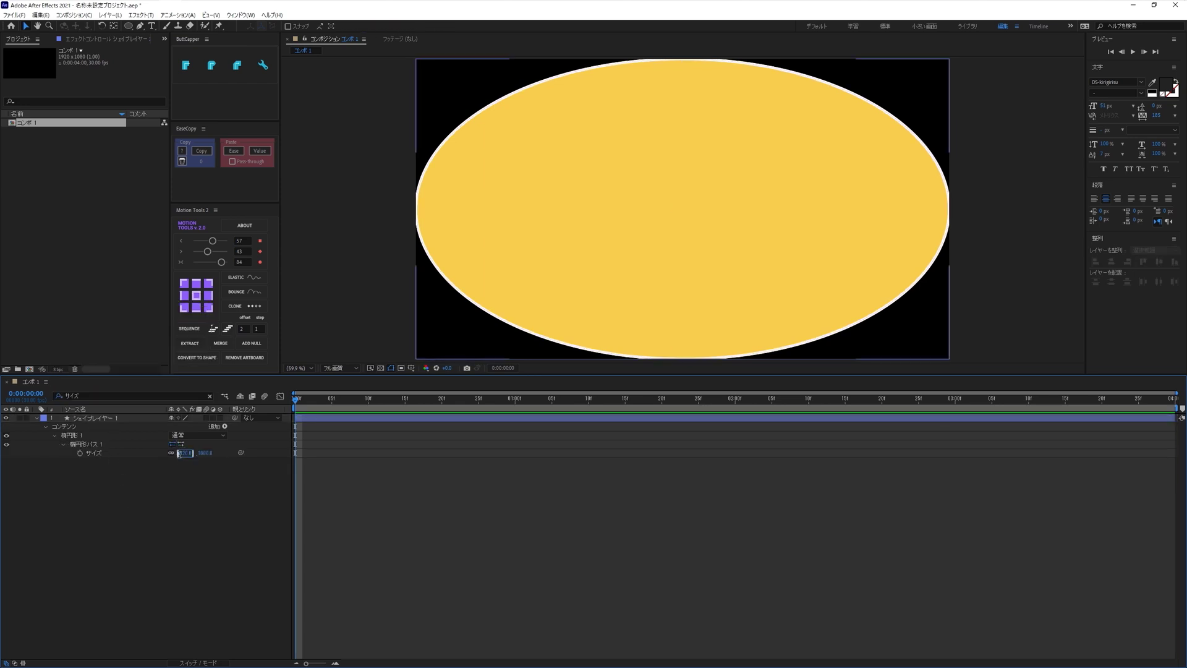
pyautogui.press('Return')
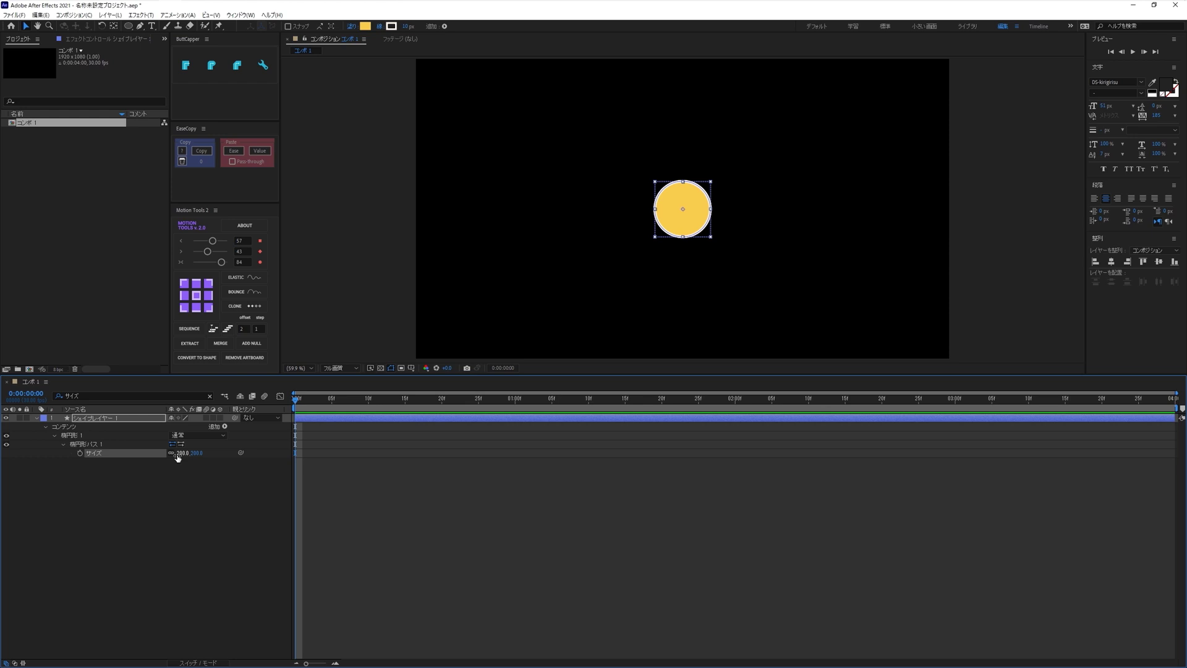
pyautogui.click(180, 485)
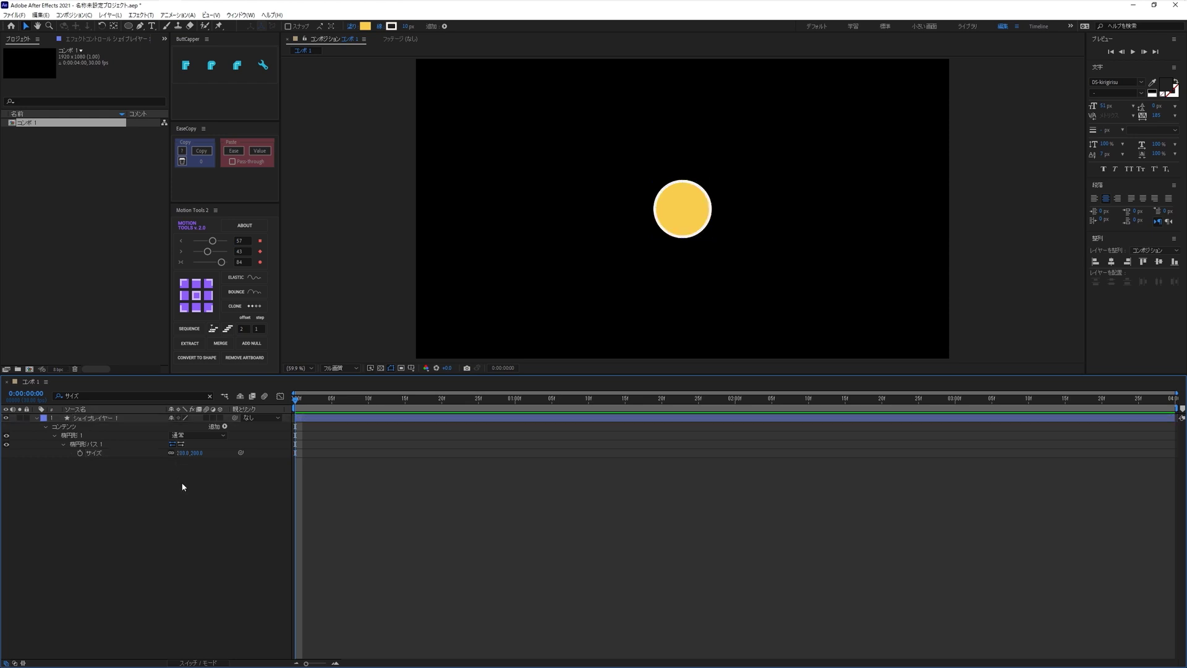
pyautogui.click(211, 396)
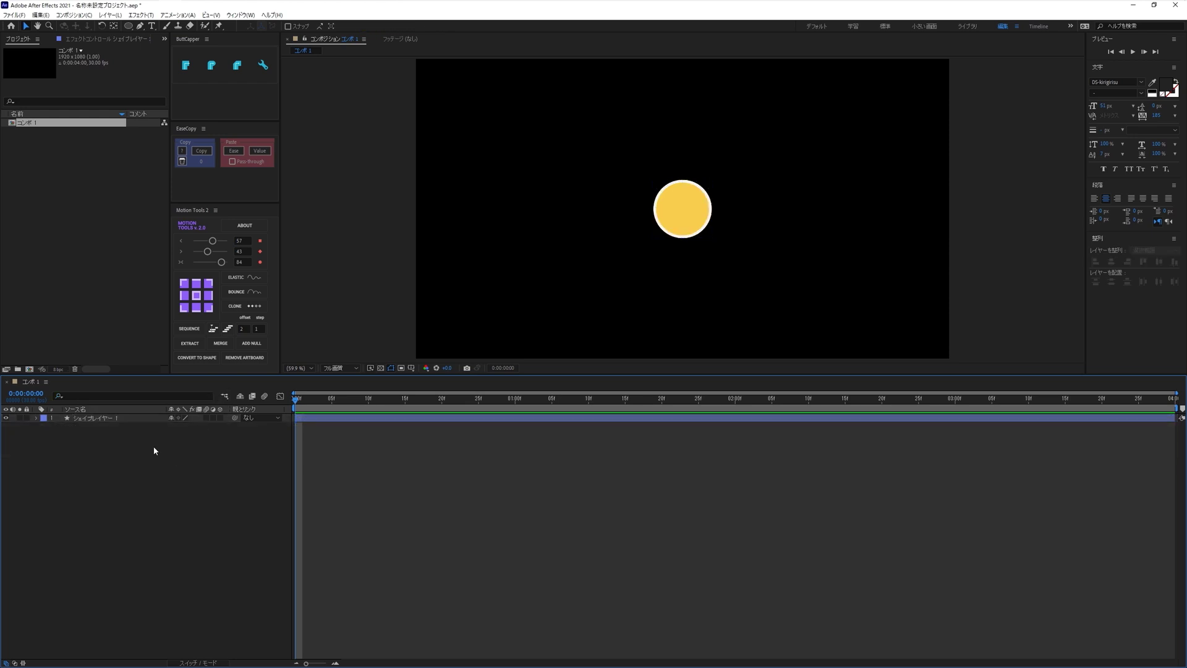
pyautogui.click(69, 419)
# Step: Enable Position keyframing and start the circle beyond the composition's left edge
pyautogui.press('p')
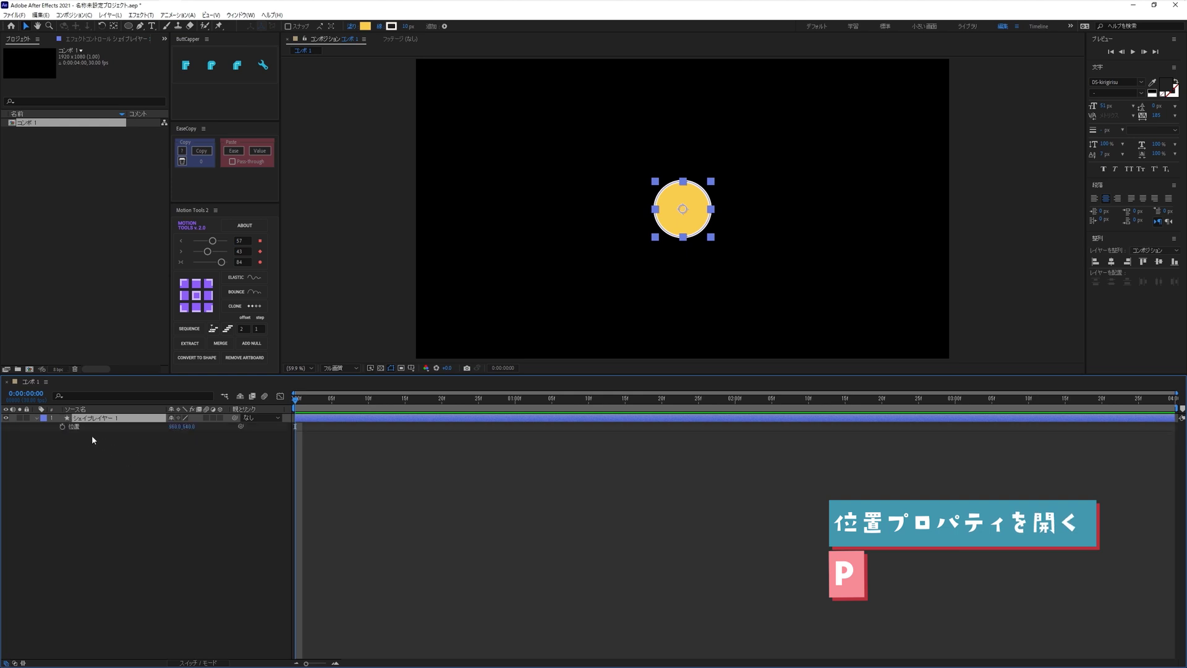
pyautogui.click(62, 426)
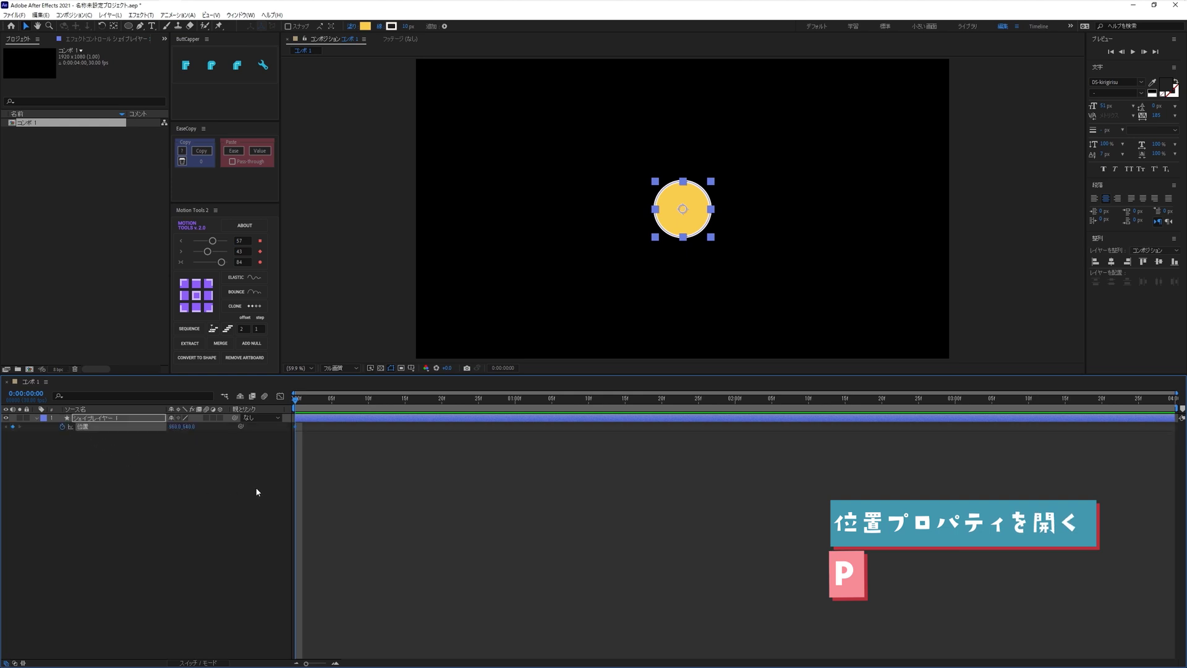
pyautogui.click(688, 226)
pyautogui.moveTo(688, 225); pyautogui.dragTo(382, 248)
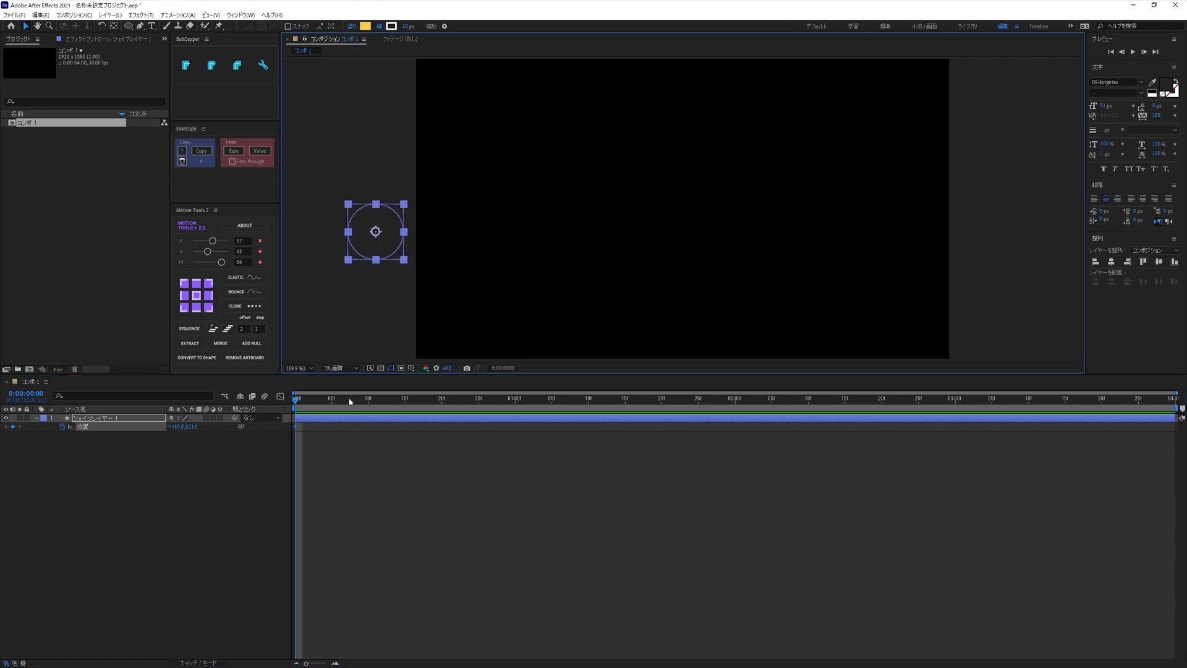
# Step: Keyframe the circle lower middle at frame 10, upper right at 28, upper left at 1:18, then lower centre, and preview
pyautogui.moveTo(349, 402); pyautogui.dragTo(368, 400)
pyautogui.moveTo(389, 247)
pyautogui.mouseDown()
pyautogui.moveTo(631, 286)
pyautogui.moveTo(616, 296)
pyautogui.mouseUp()
pyautogui.moveTo(368, 402); pyautogui.dragTo(501, 401)
pyautogui.moveTo(611, 287); pyautogui.dragTo(754, 171)
pyautogui.moveTo(471, 402); pyautogui.dragTo(647, 401)
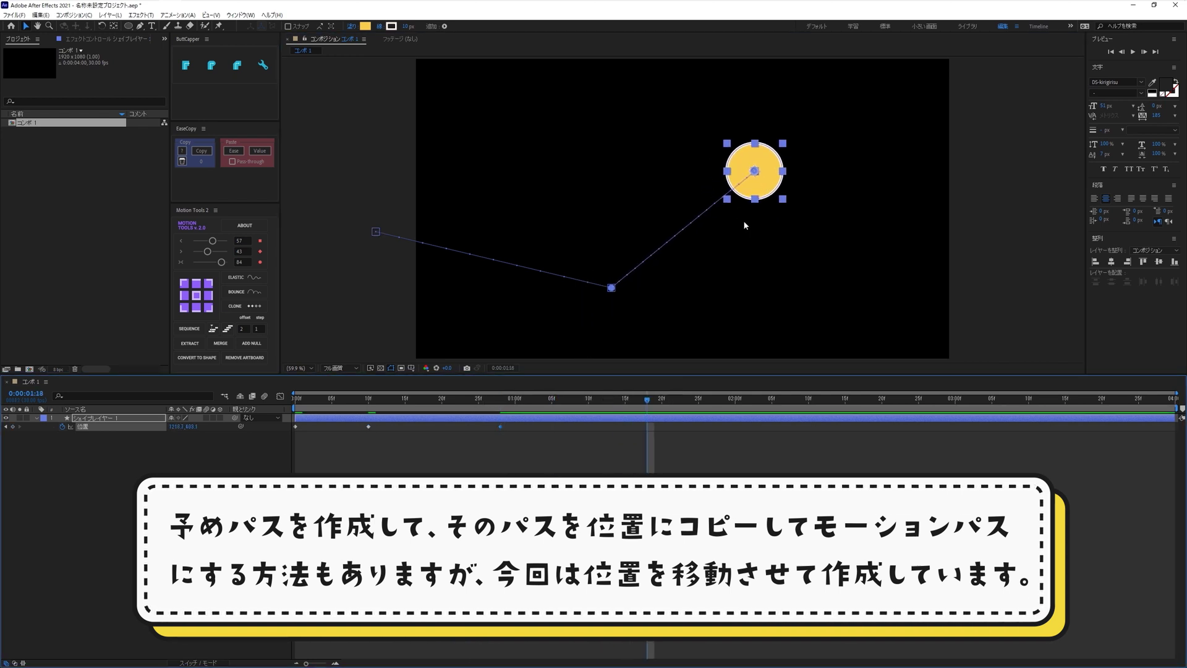
pyautogui.moveTo(760, 191)
pyautogui.mouseDown()
pyautogui.moveTo(592, 164)
pyautogui.moveTo(590, 212)
pyautogui.mouseUp()
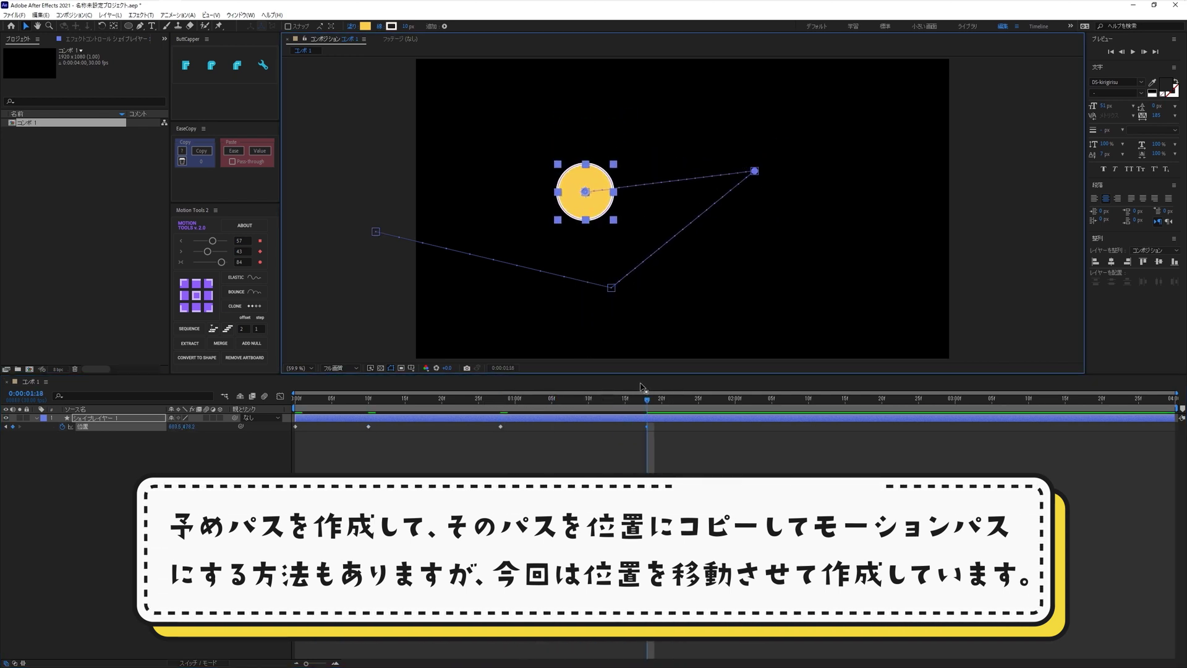
pyautogui.moveTo(647, 401); pyautogui.dragTo(735, 401)
pyautogui.moveTo(612, 206)
pyautogui.mouseDown()
pyautogui.moveTo(765, 294)
pyautogui.moveTo(1001, 164)
pyautogui.mouseUp()
pyautogui.press('space')
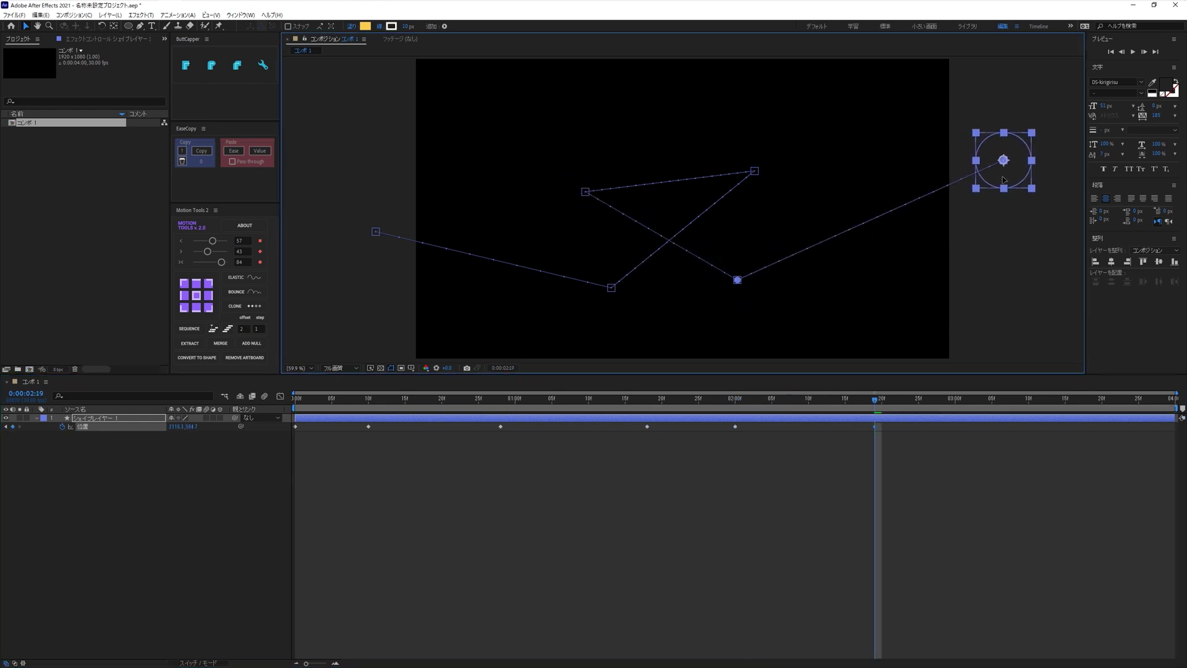
# Step: Pull Bezier handles from the upper-right, upper-left, lower-middle, lower-centre and final path points
pyautogui.moveTo(755, 171); pyautogui.dragTo(697, 113)
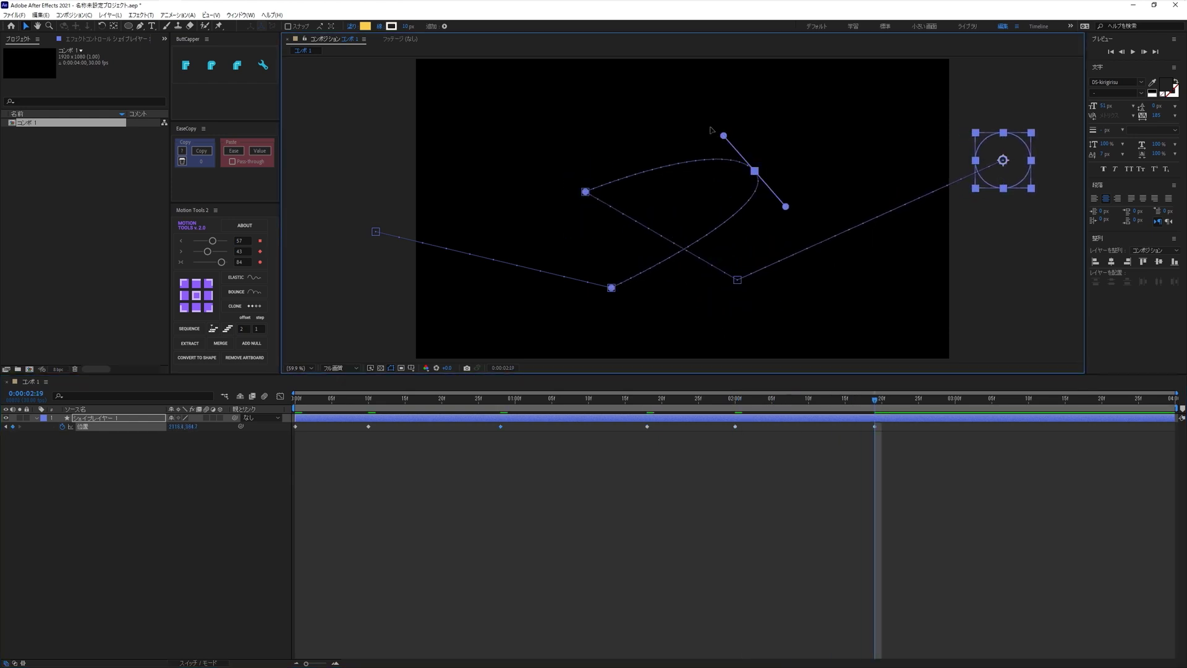
pyautogui.moveTo(760, 176); pyautogui.dragTo(772, 147)
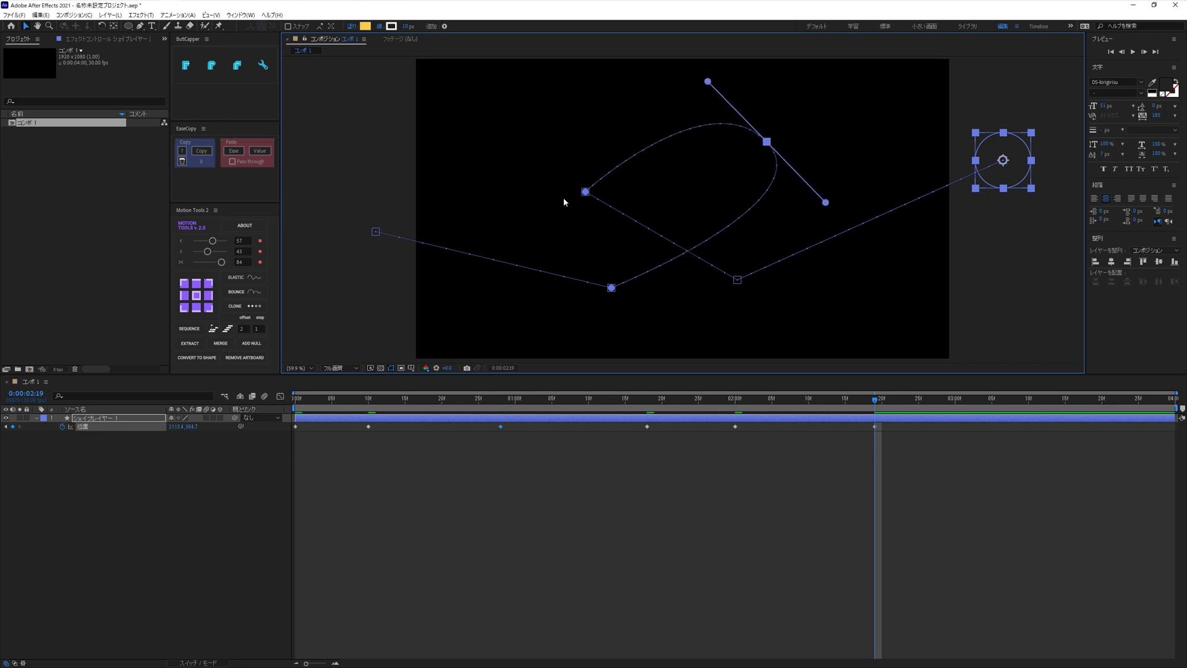
pyautogui.moveTo(585, 192); pyautogui.dragTo(568, 272)
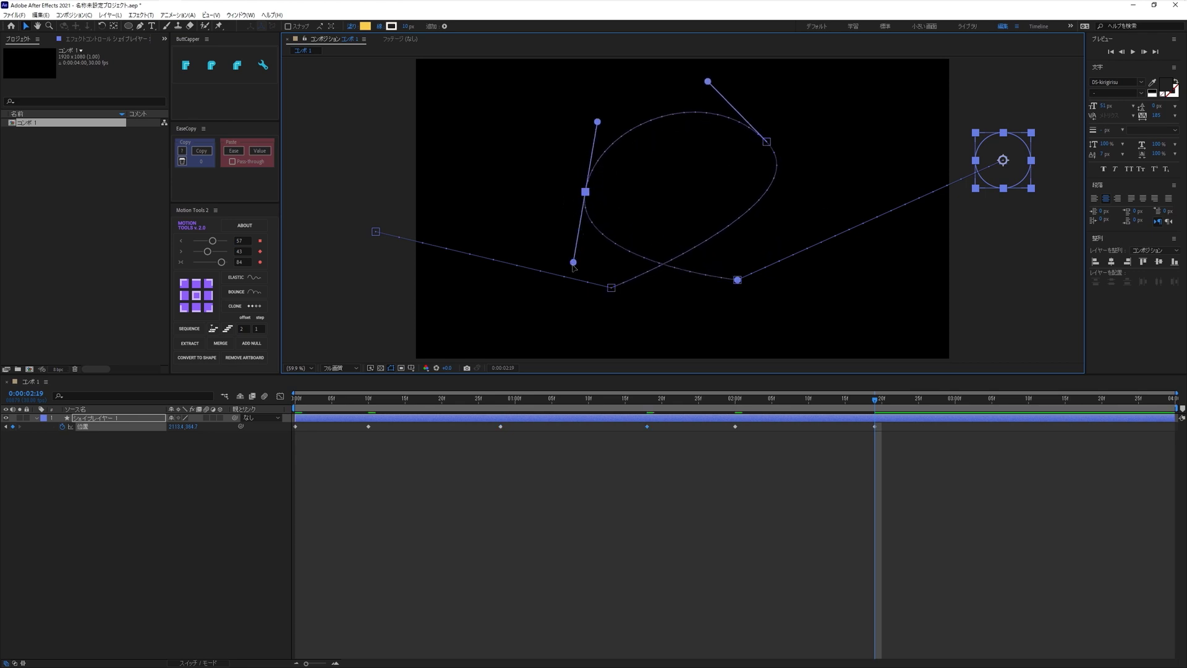
pyautogui.moveTo(580, 210); pyautogui.dragTo(547, 186)
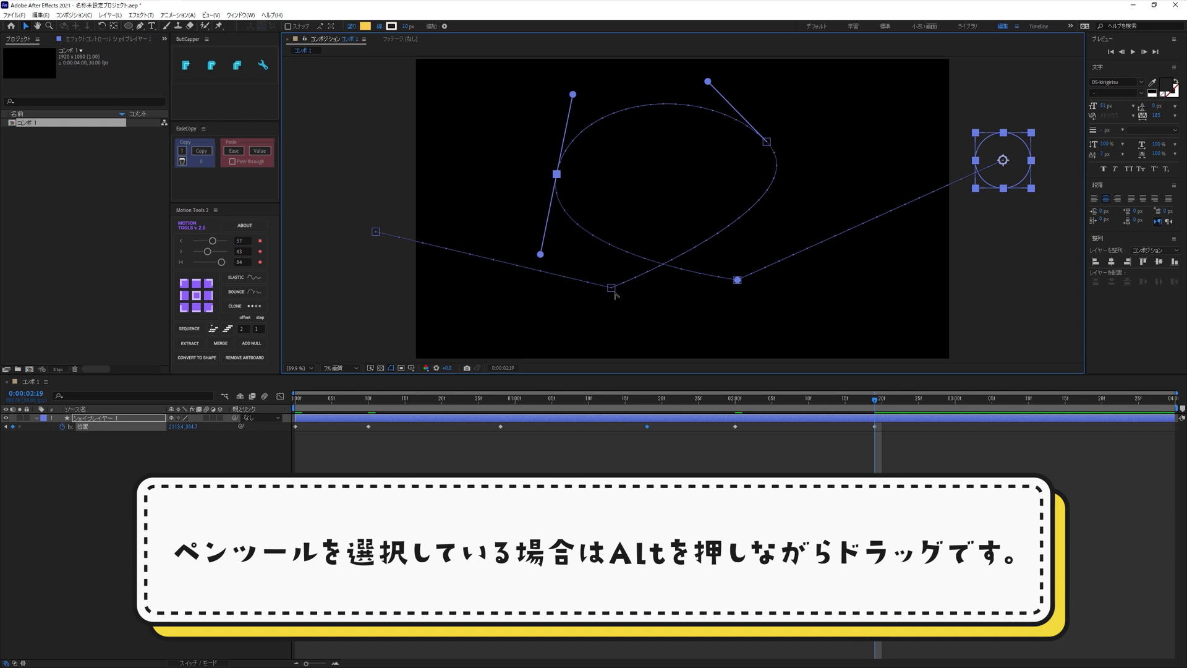
pyautogui.keyDown('alt'); pyautogui.moveTo(611, 288); pyautogui.dragTo(701, 275); pyautogui.keyUp('alt')
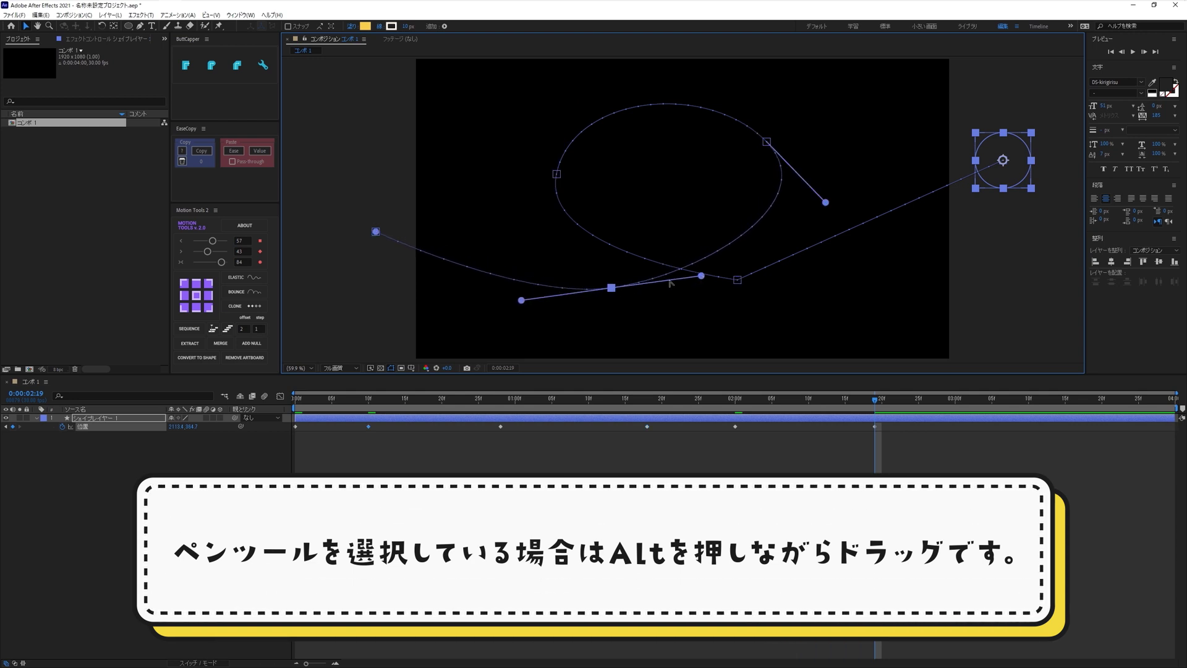
pyautogui.moveTo(613, 291); pyautogui.dragTo(619, 298)
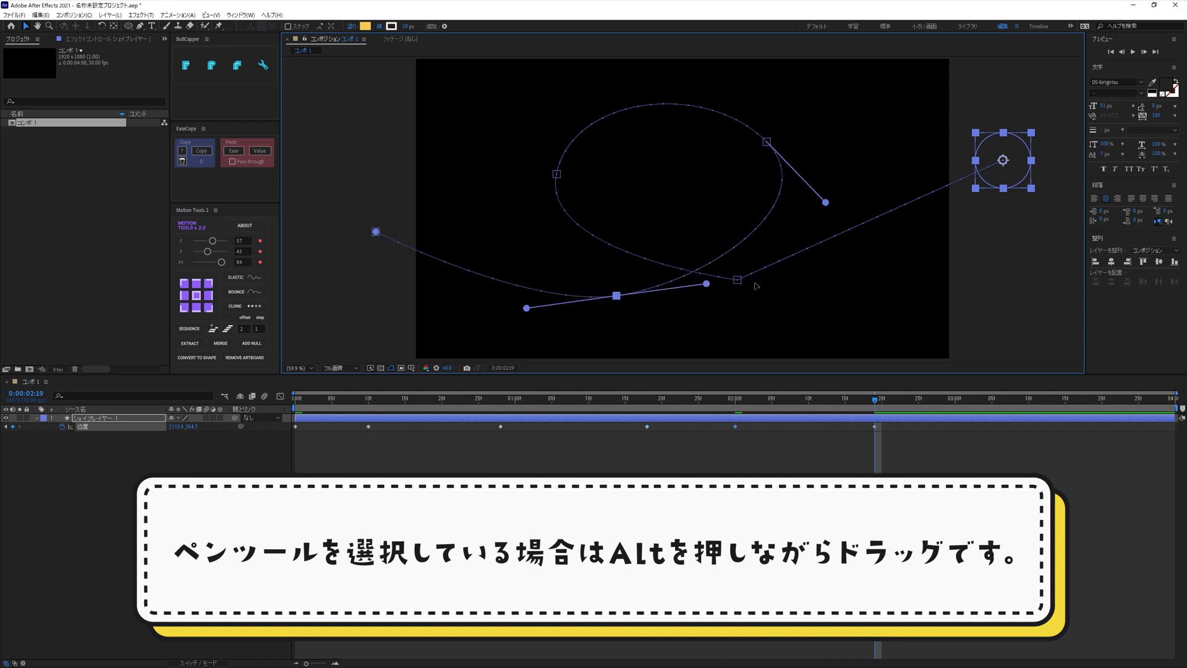
pyautogui.keyDown('alt'); pyautogui.moveTo(738, 279); pyautogui.dragTo(818, 282); pyautogui.keyUp('alt')
pyautogui.moveTo(738, 280); pyautogui.dragTo(781, 288)
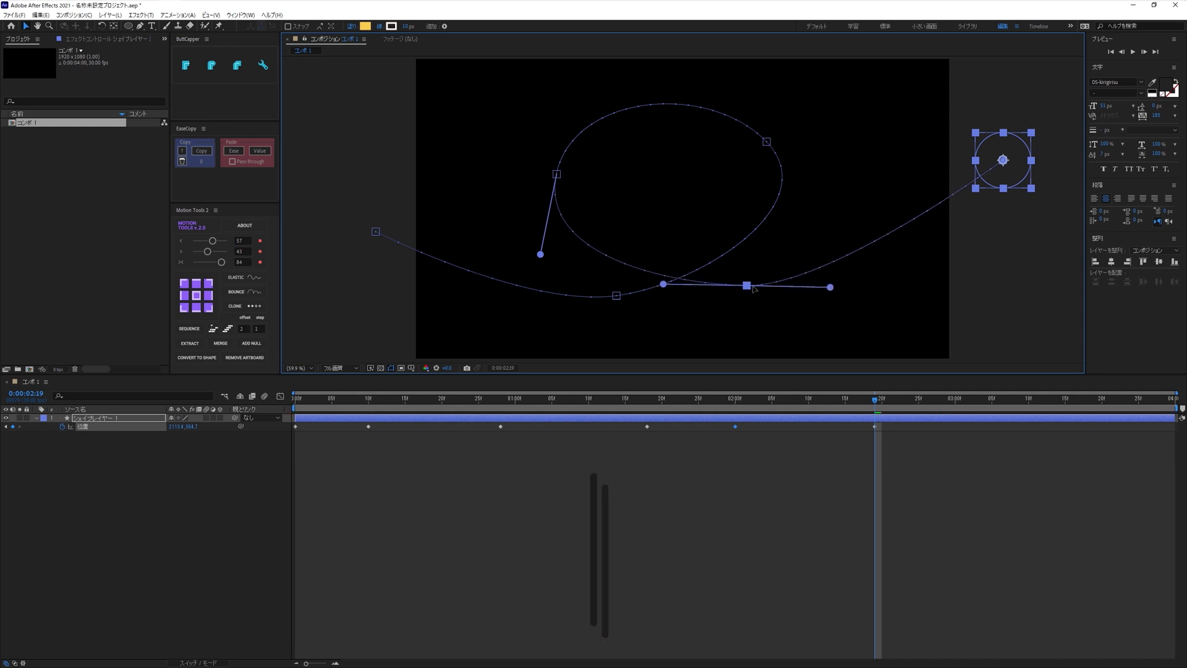
pyautogui.keyDown('alt'); pyautogui.moveTo(1003, 160); pyautogui.dragTo(971, 221); pyautogui.keyUp('alt')
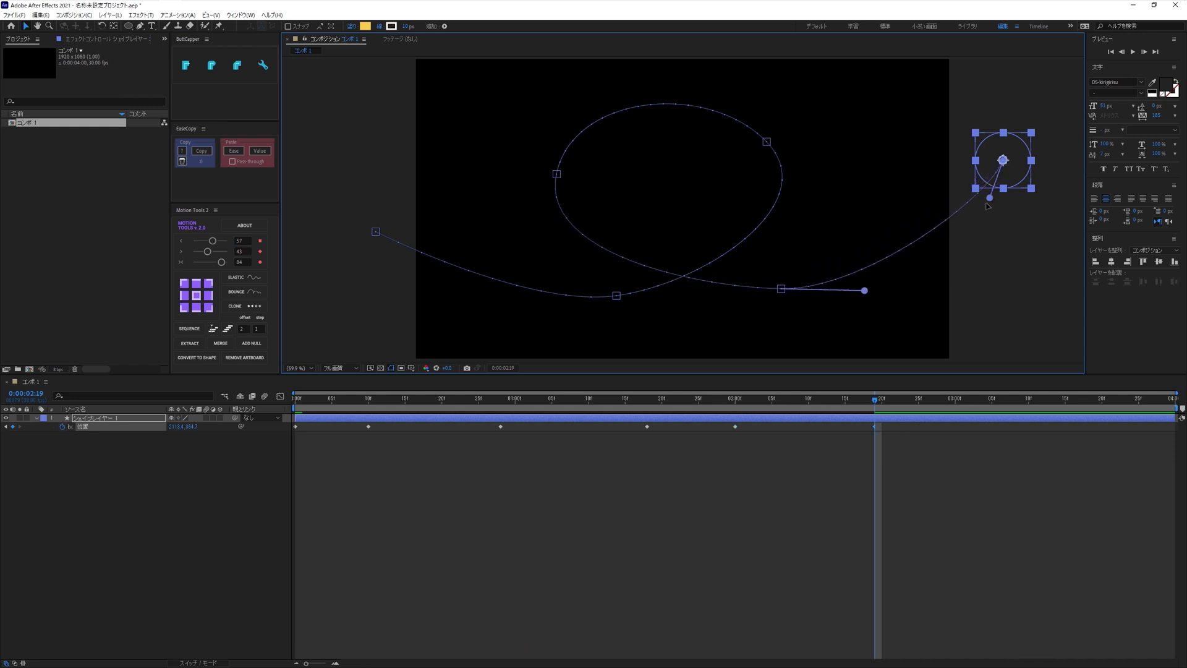
# Step: Refine the handles to raise the top, widen the left and flatten the bottom of the loop
pyautogui.moveTo(774, 146); pyautogui.dragTo(780, 130)
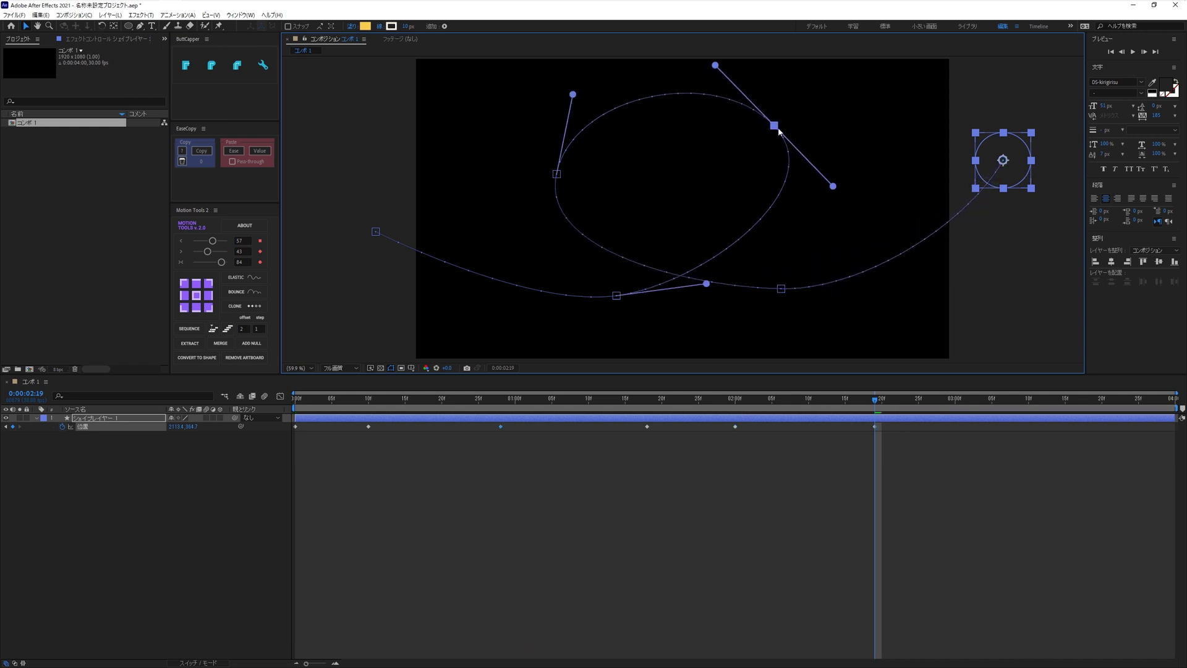
pyautogui.moveTo(556, 174); pyautogui.dragTo(566, 163)
pyautogui.moveTo(616, 295); pyautogui.dragTo(592, 305)
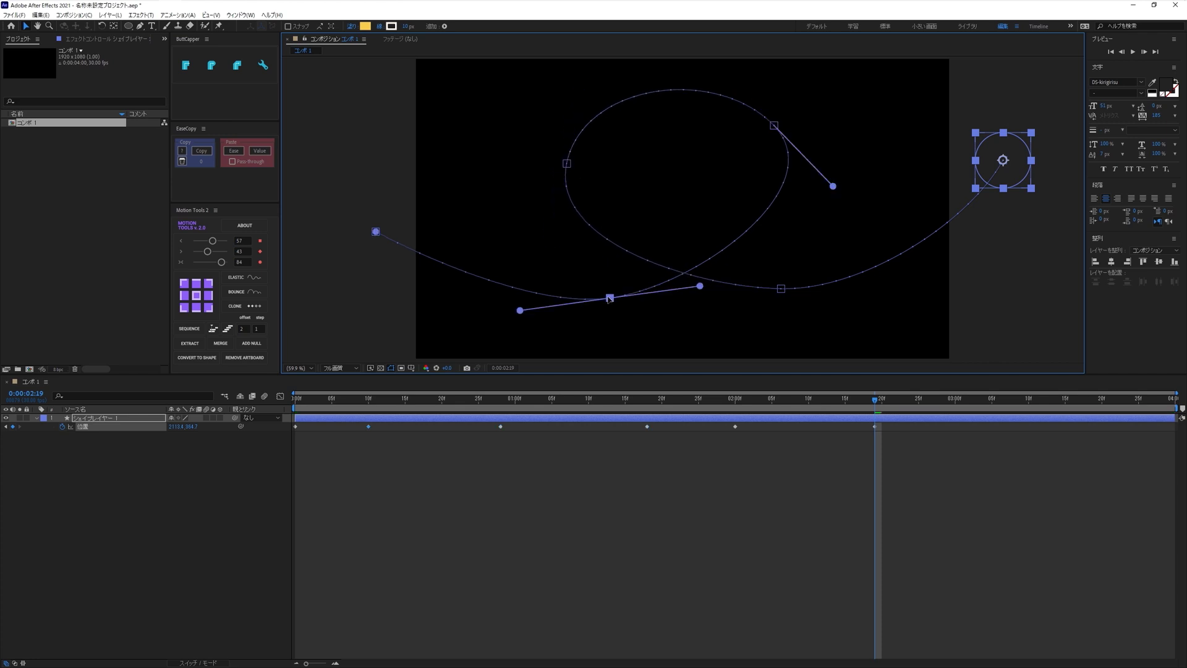
pyautogui.moveTo(681, 292); pyautogui.dragTo(705, 305)
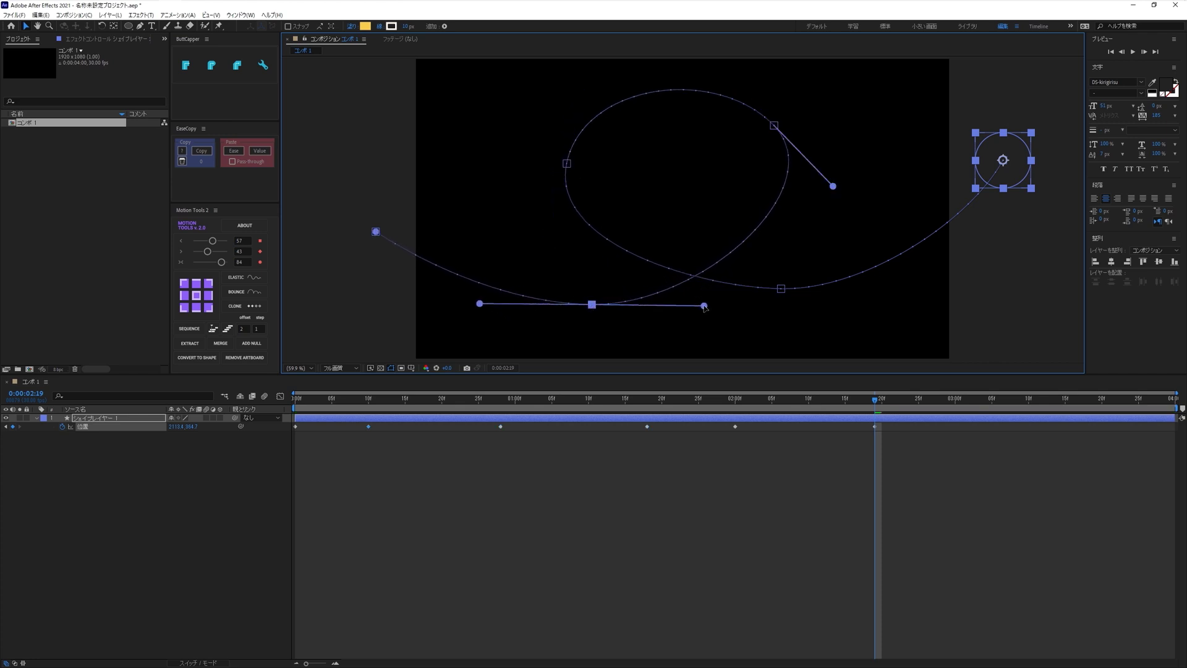
pyautogui.moveTo(568, 164); pyautogui.dragTo(544, 163)
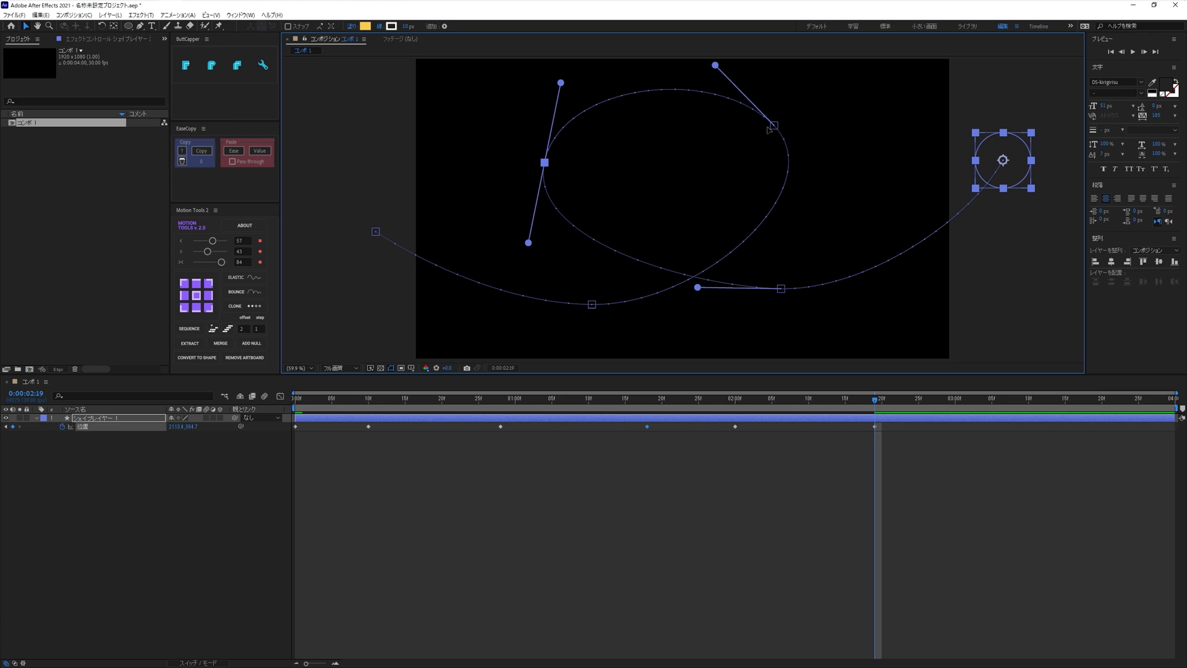
pyautogui.moveTo(773, 125); pyautogui.dragTo(732, 125)
pyautogui.moveTo(781, 288); pyautogui.dragTo(746, 300)
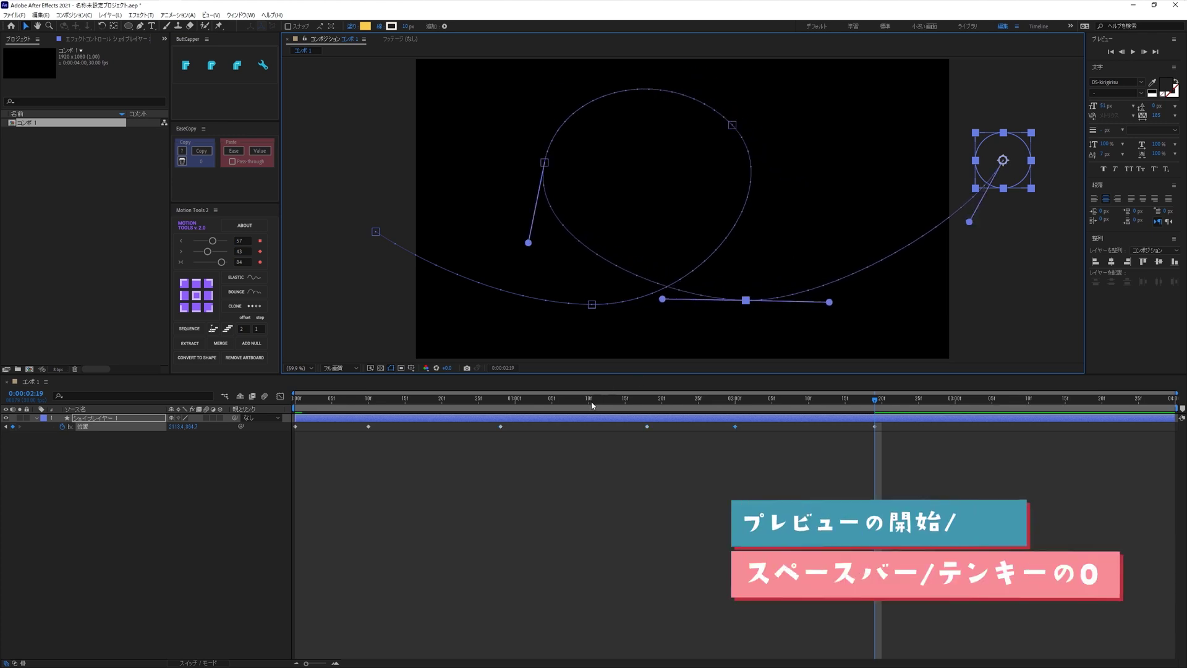
# Step: Preview the circle's motion, then show its Position speed graph with uneven speed steps near 2500 px/s
pyautogui.press('space')
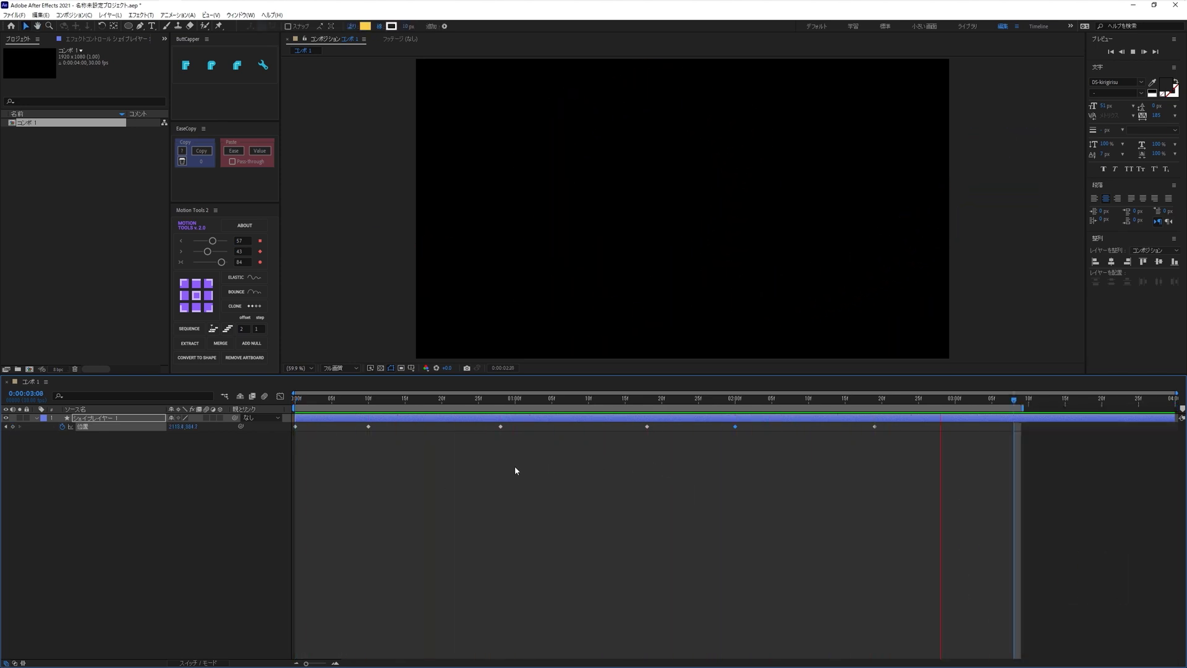
pyautogui.press('space')
pyautogui.click(281, 396)
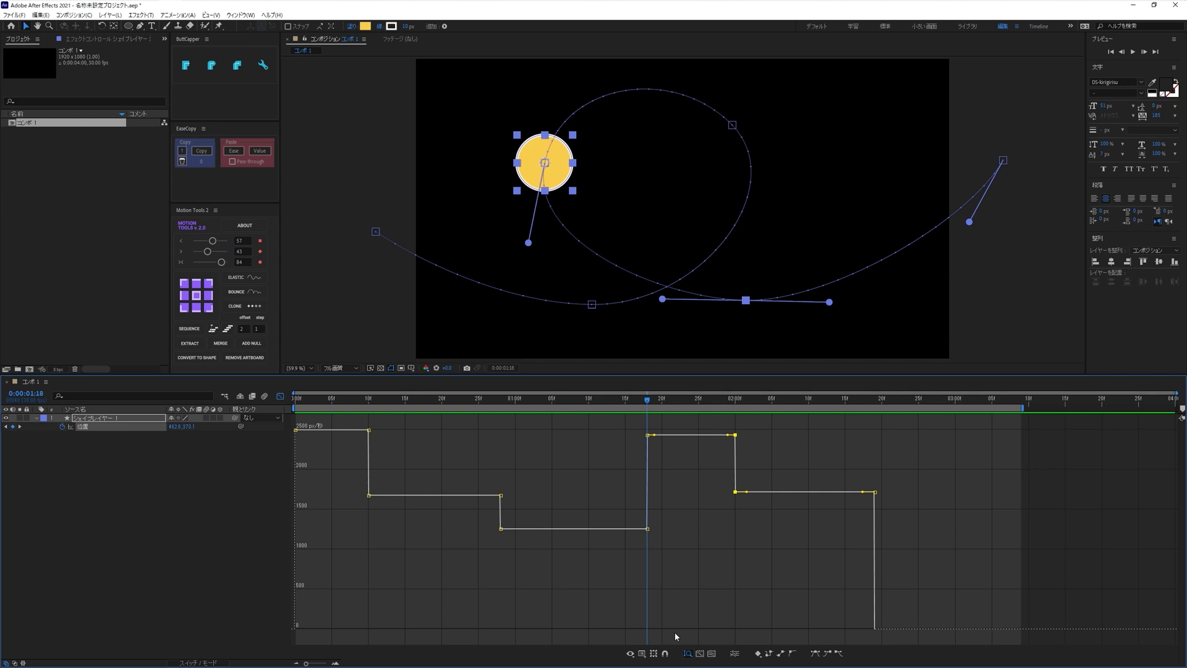
# Step: Leave the Graph Editor and select all six Position keyframes of the circle
pyautogui.click(279, 397)
pyautogui.click(91, 458)
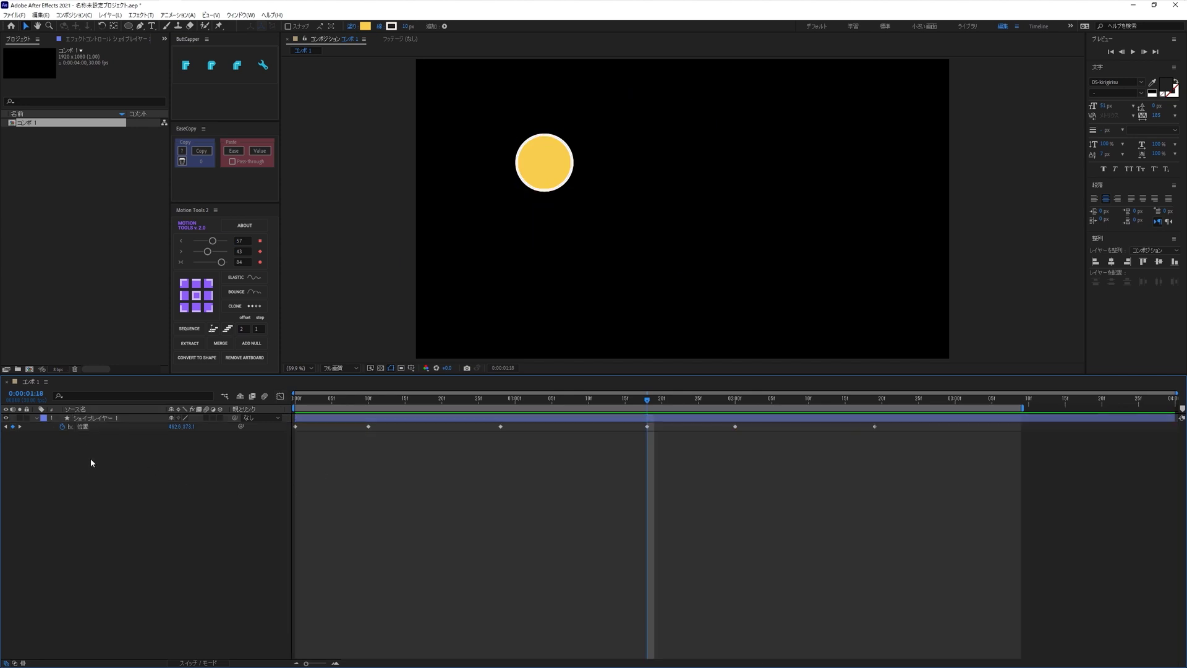
pyautogui.click(84, 427)
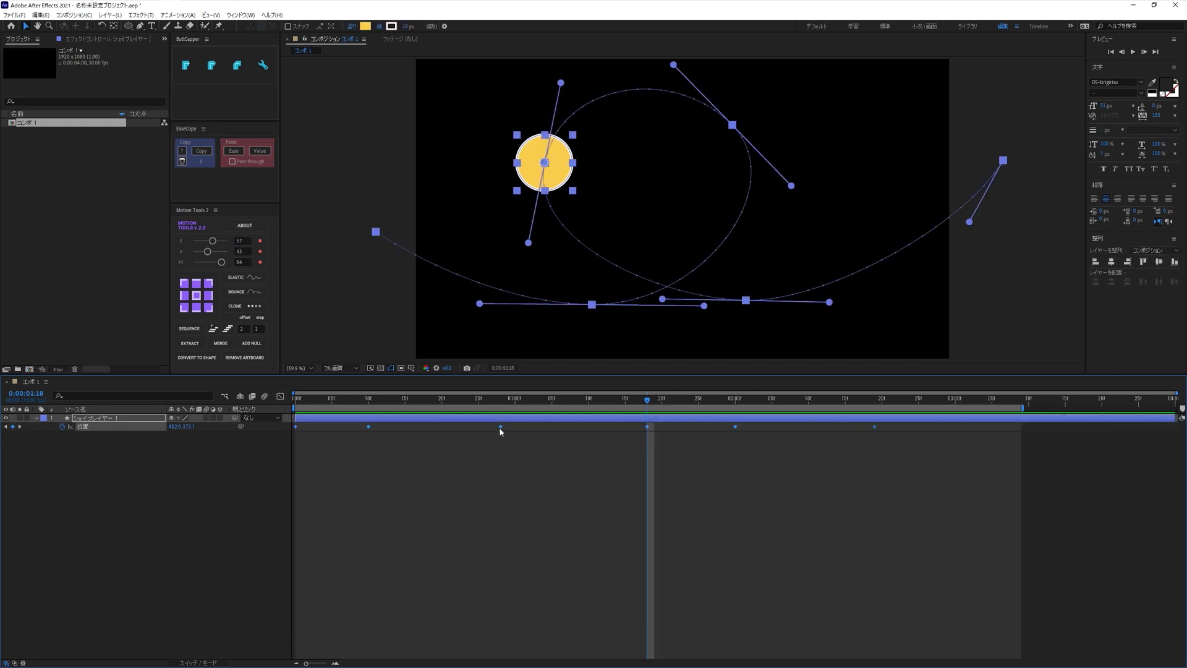
pyautogui.moveTo(499, 431)
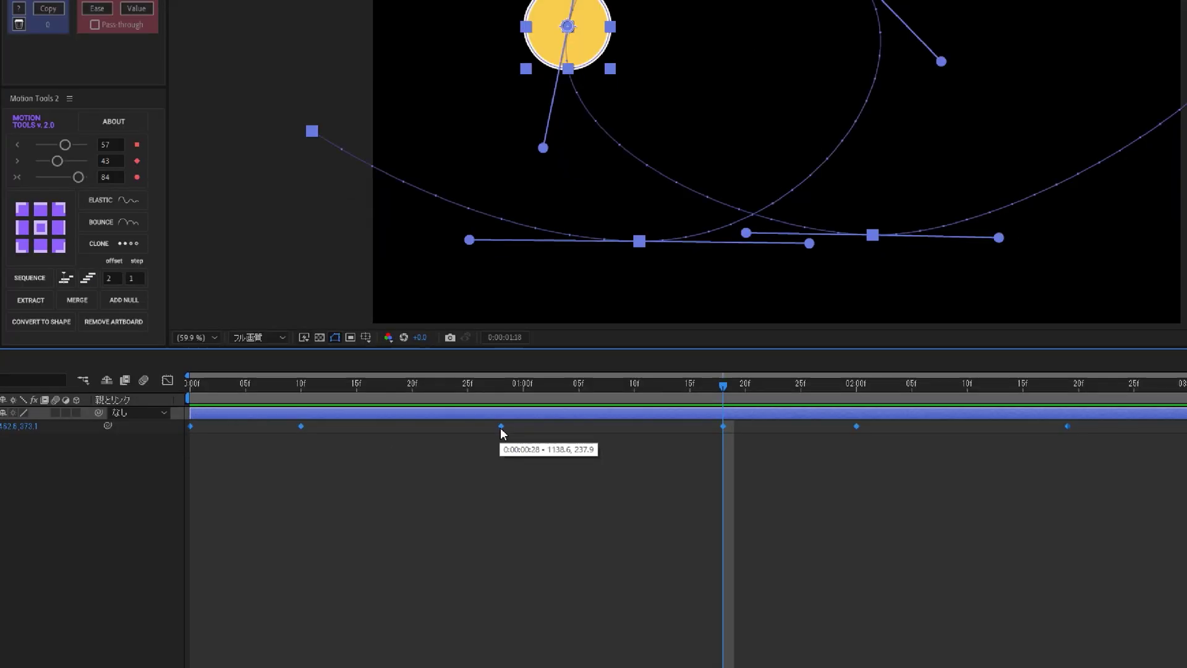
# Step: Set the four middle Position keyframes to Rove Across Time
pyautogui.rightClick(501, 428)
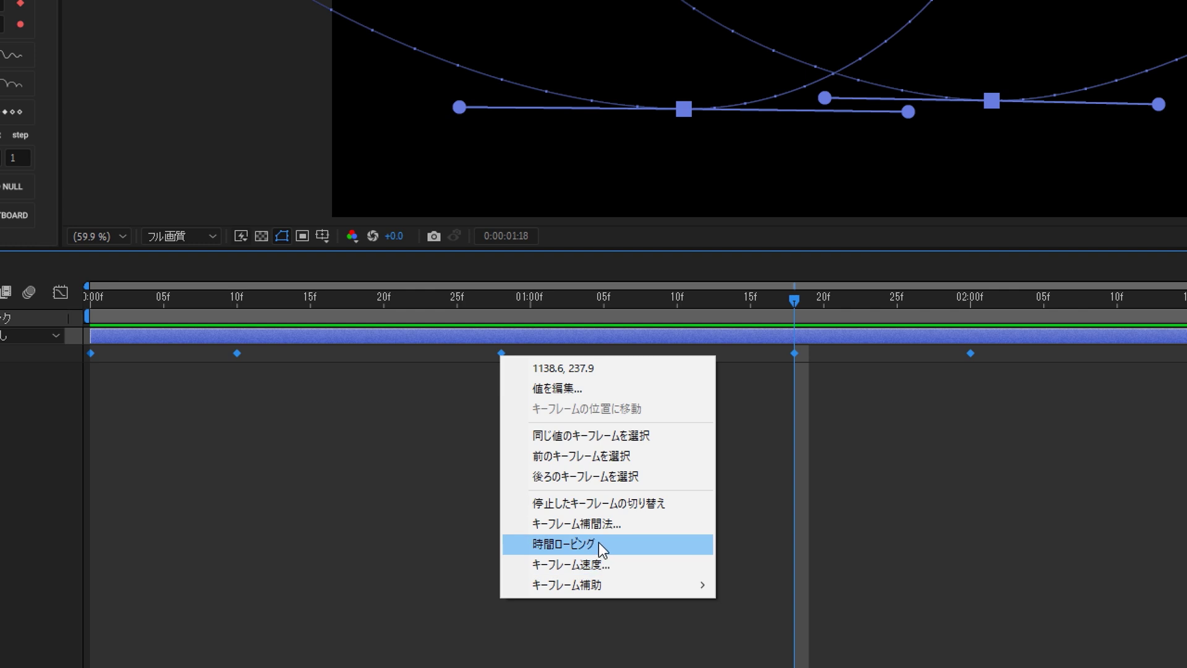
pyautogui.click(599, 543)
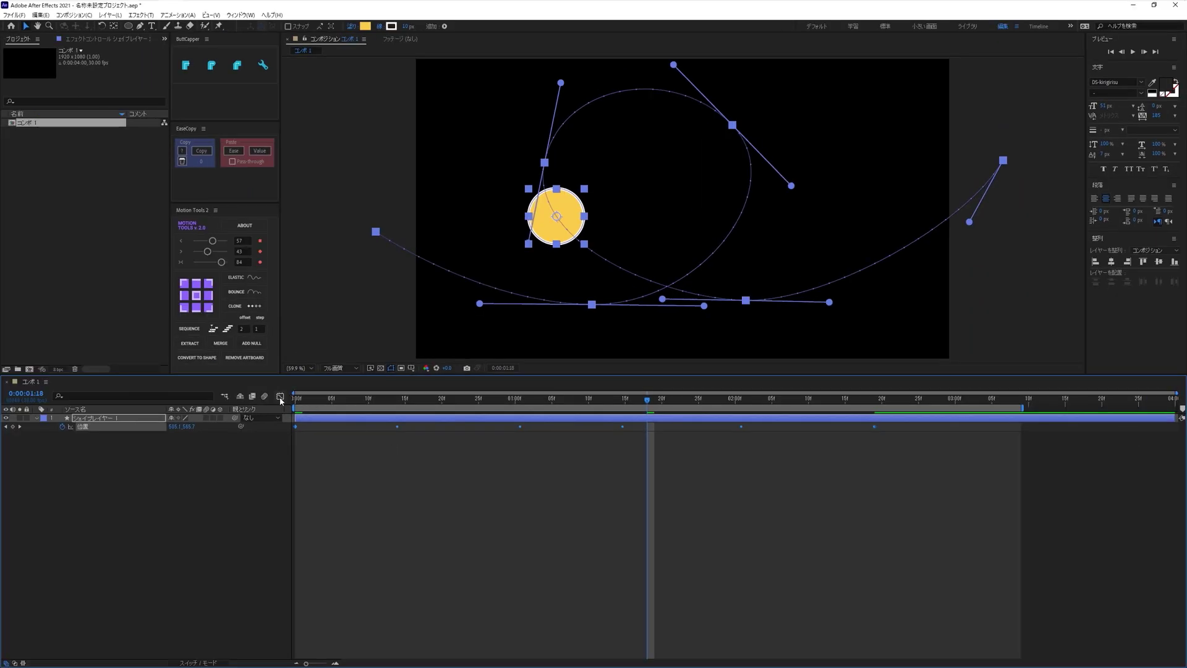
# Step: Show the now flat speed graph, rewind near the start and preview the even-speed loop
pyautogui.click(280, 397)
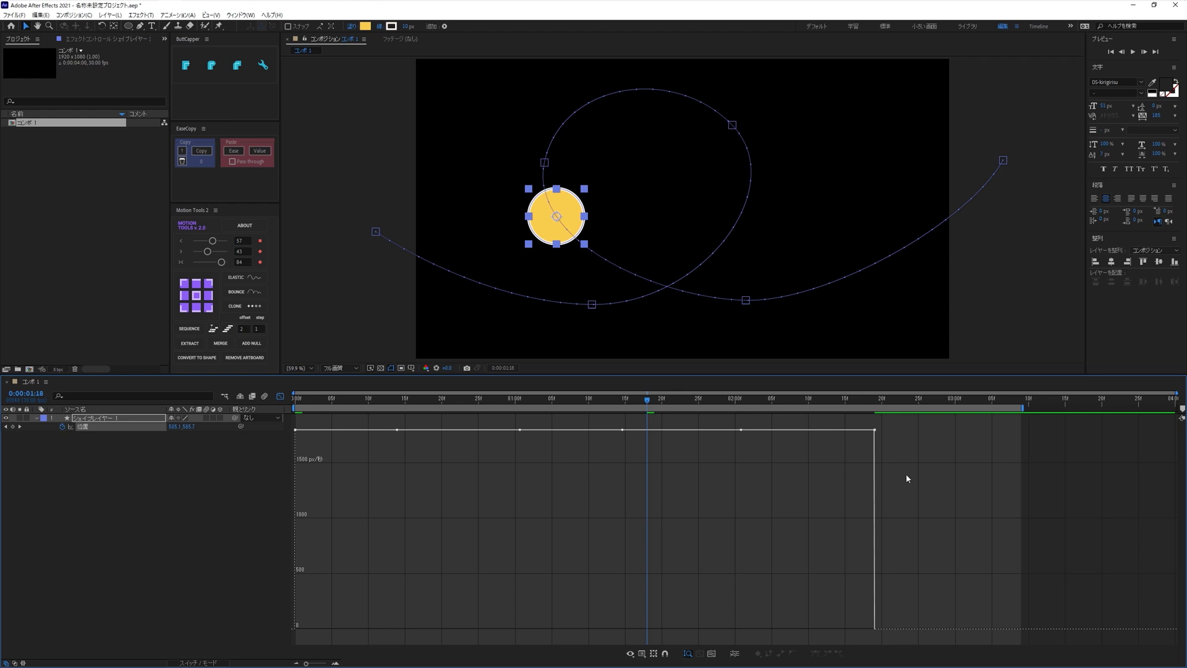
pyautogui.moveTo(654, 406); pyautogui.dragTo(324, 433)
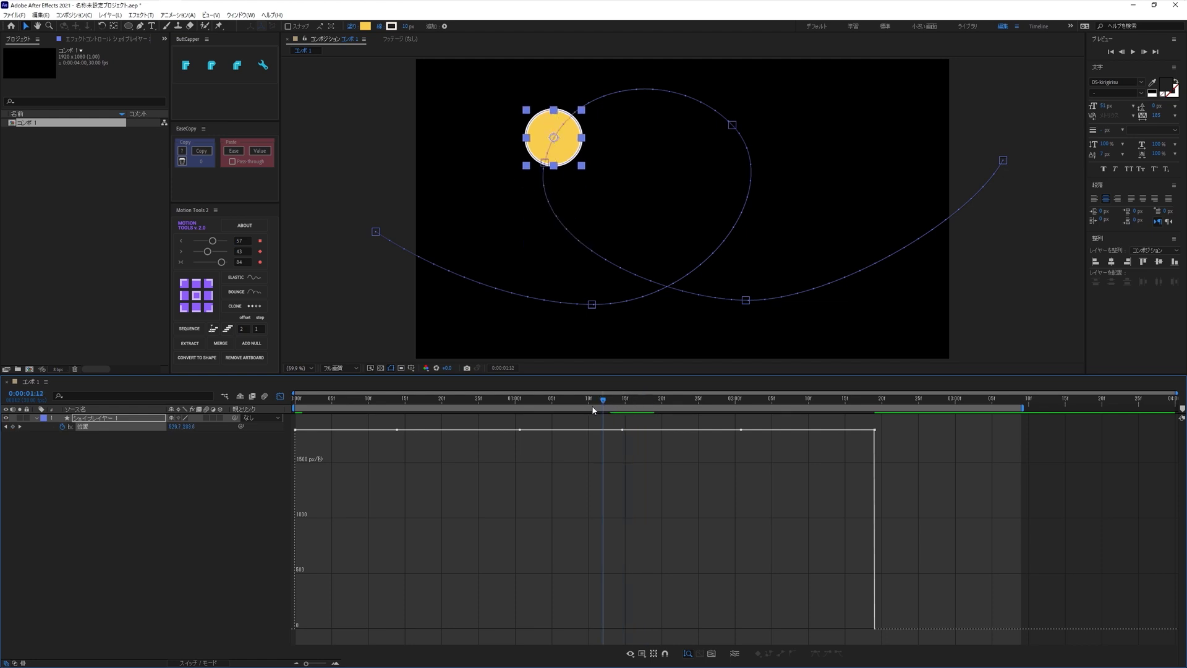
pyautogui.press('space')
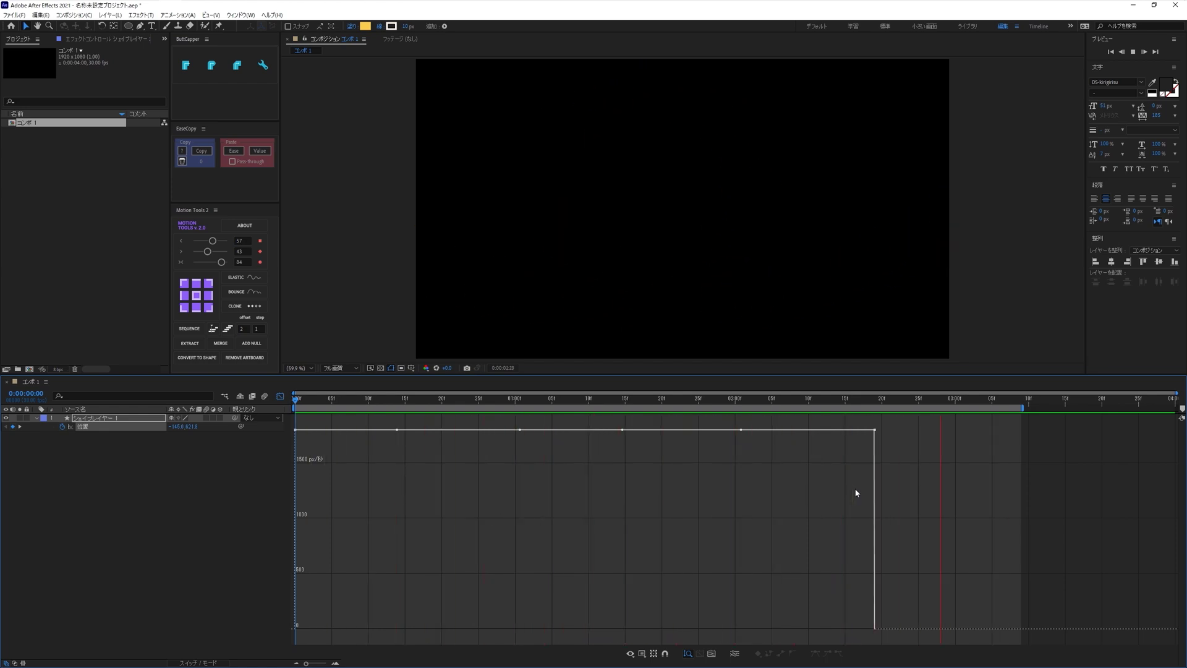
# Step: Ease the first Position keyframe to zero speed at 57% influence, adjust the last, and leave the Graph Editor
pyautogui.moveTo(908, 492)
pyautogui.mouseDown()
pyautogui.moveTo(859, 429)
pyautogui.moveTo(832, 440)
pyautogui.mouseUp()
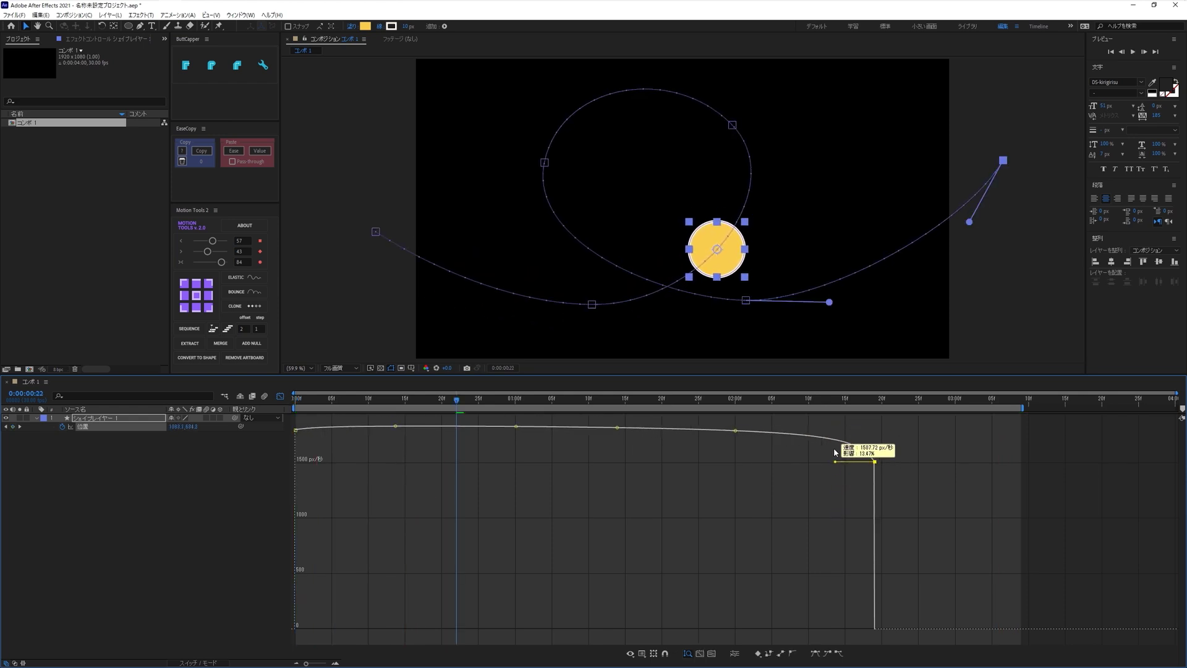
pyautogui.moveTo(335, 518); pyautogui.dragTo(260, 413)
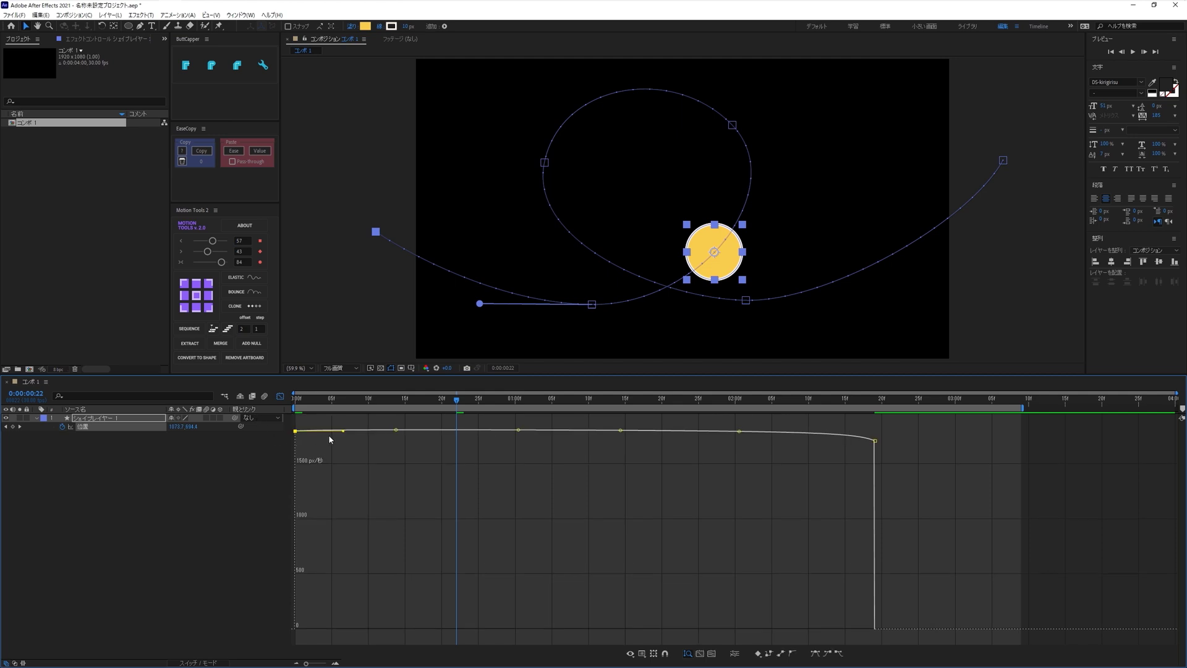
pyautogui.moveTo(343, 433)
pyautogui.mouseDown()
pyautogui.moveTo(470, 647)
pyautogui.moveTo(513, 647)
pyautogui.mouseUp()
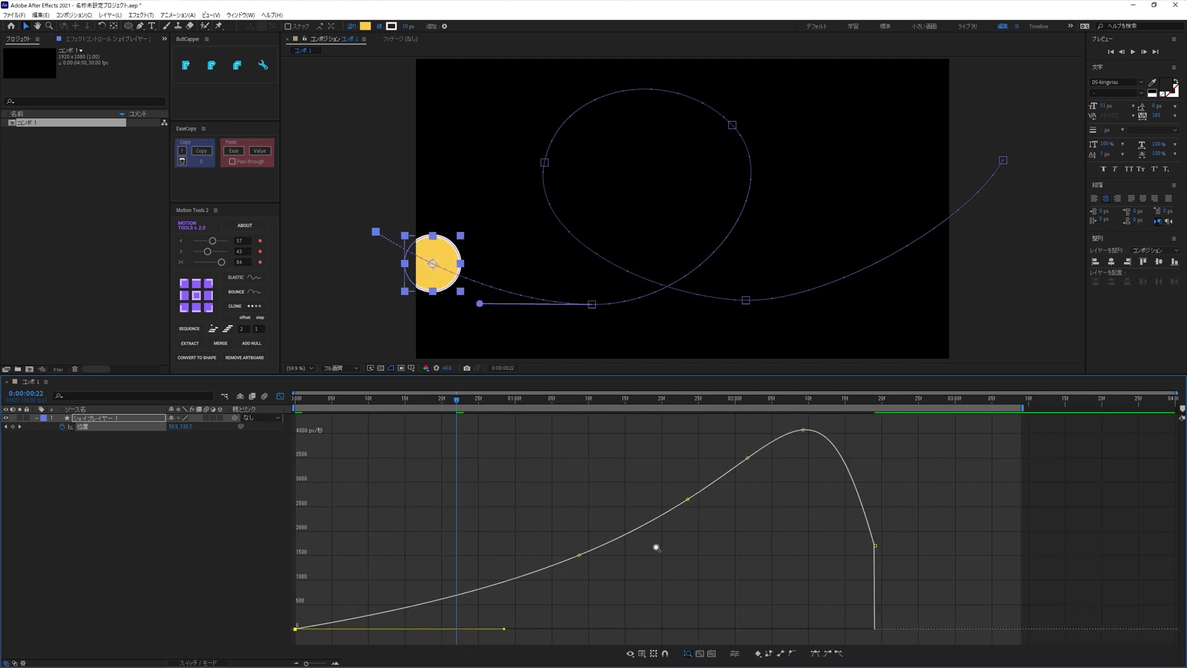
pyautogui.moveTo(929, 506)
pyautogui.mouseDown()
pyautogui.moveTo(871, 549)
pyautogui.moveTo(813, 439)
pyautogui.moveTo(821, 484)
pyautogui.mouseUp()
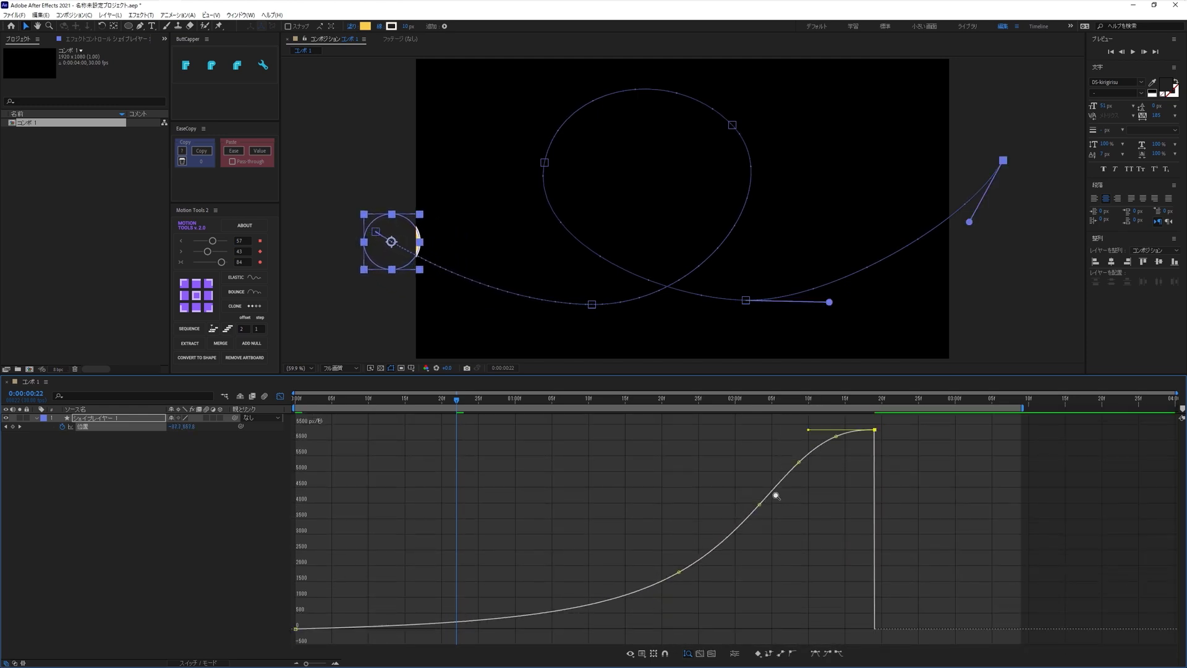
pyautogui.click(283, 397)
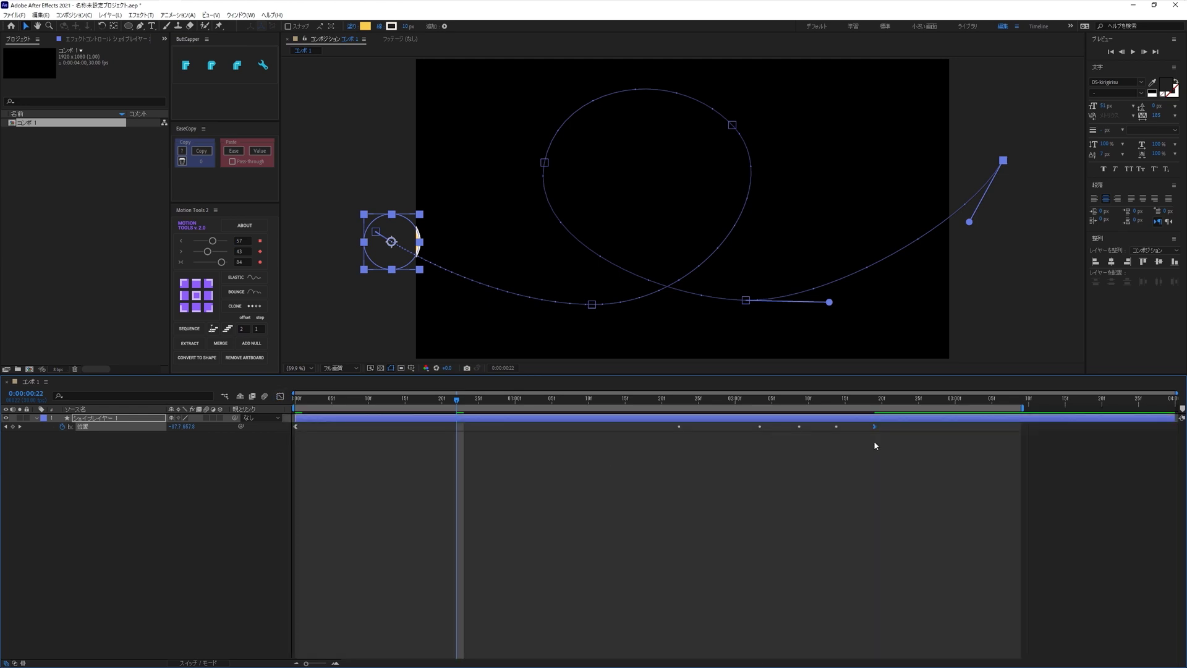
# Step: Move the last Position keyframe later to lengthen the move, preview from the start, and step through frames
pyautogui.moveTo(875, 426); pyautogui.dragTo(617, 460)
pyautogui.press('Home')
pyautogui.press('space')
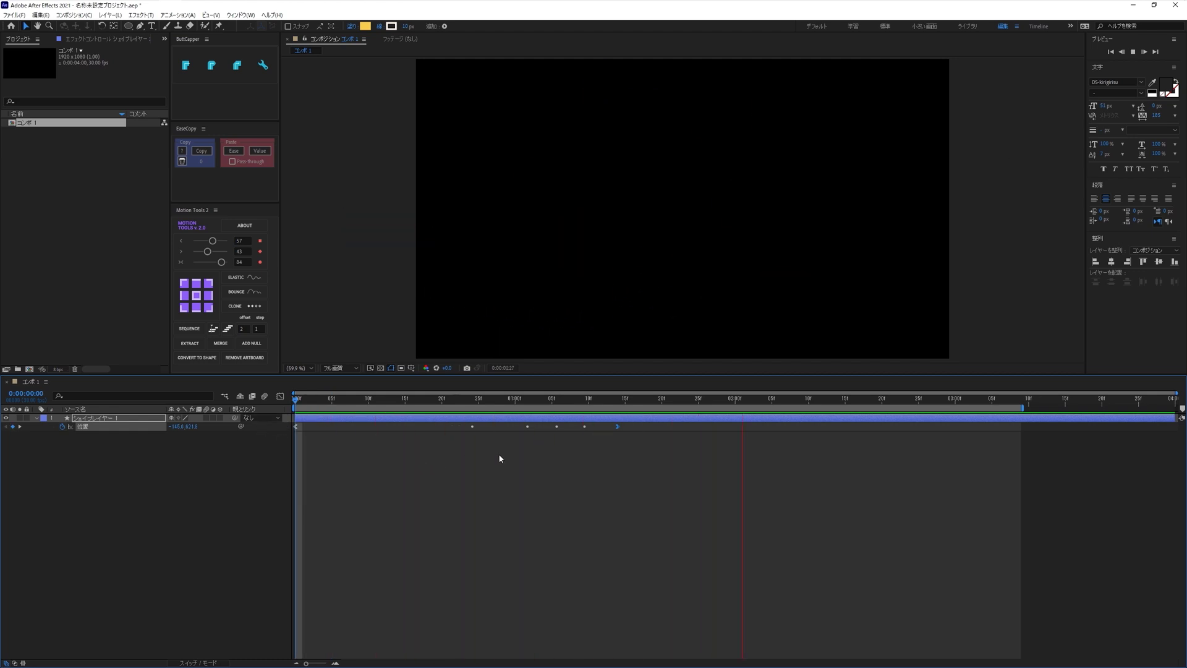
pyautogui.moveTo(618, 426); pyautogui.dragTo(852, 427)
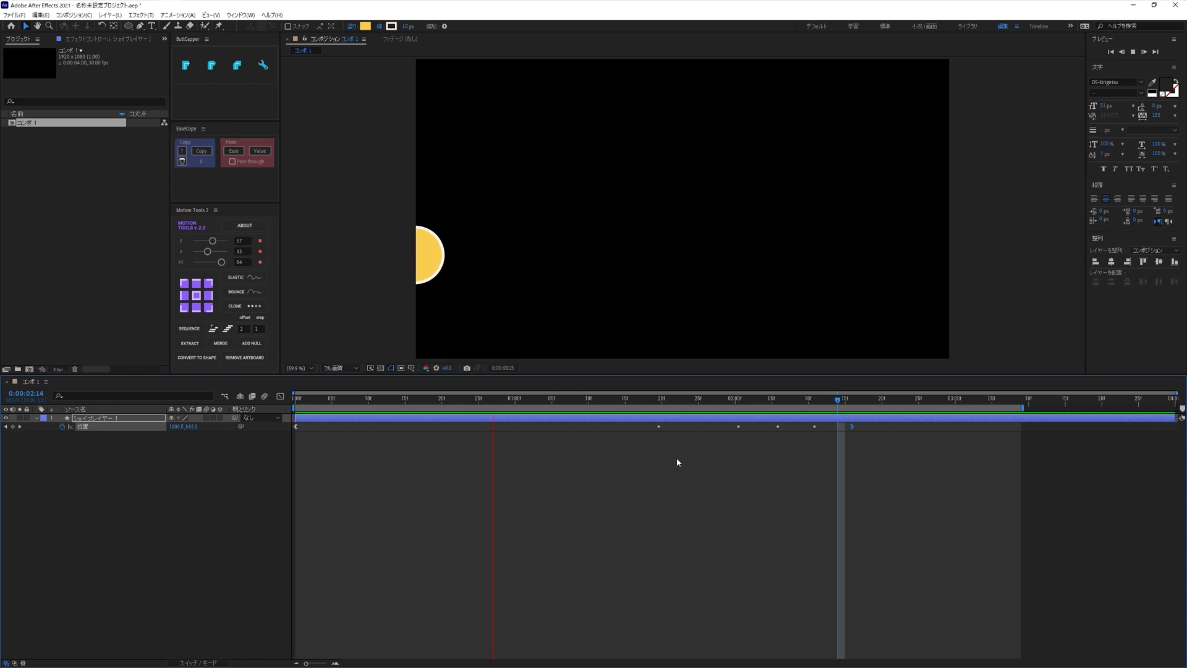
pyautogui.press('space')
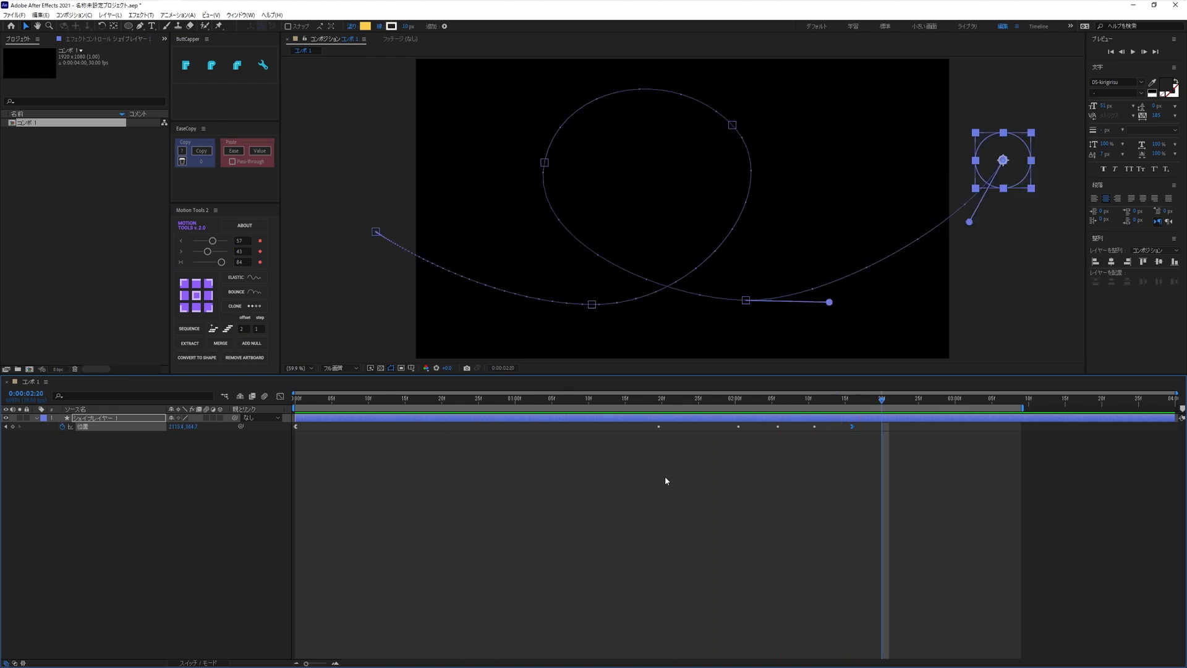
pyautogui.moveTo(840, 421)
pyautogui.mouseDown()
pyautogui.moveTo(329, 417)
pyautogui.moveTo(861, 430)
pyautogui.mouseUp()
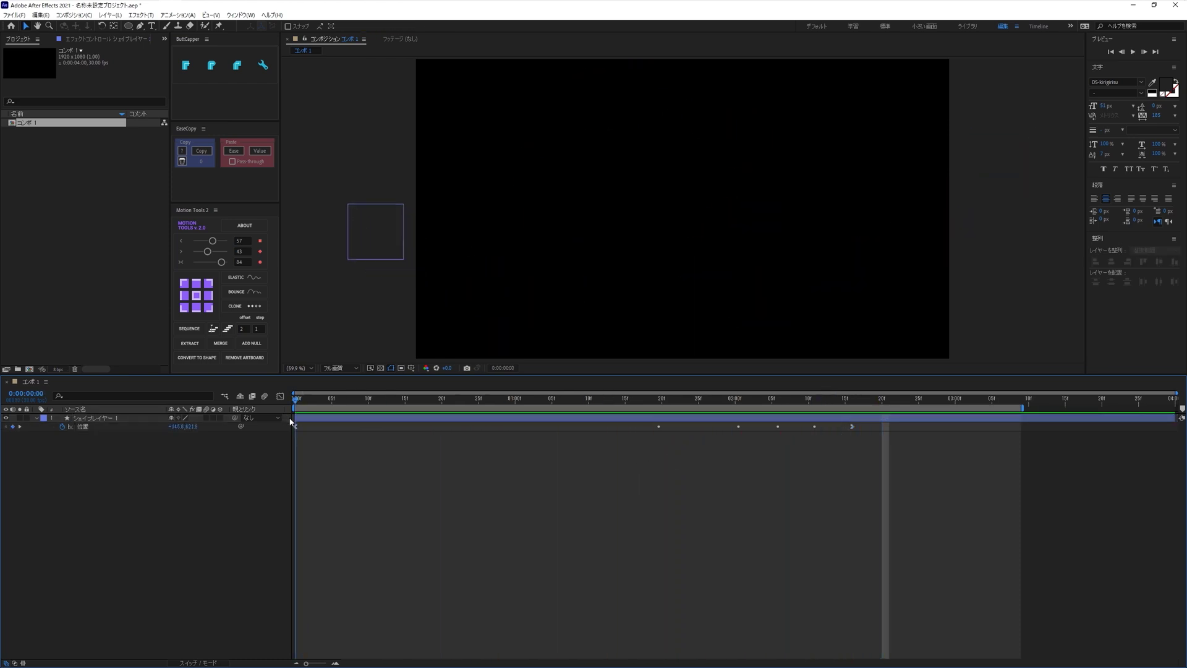
pyautogui.press('pagedown')
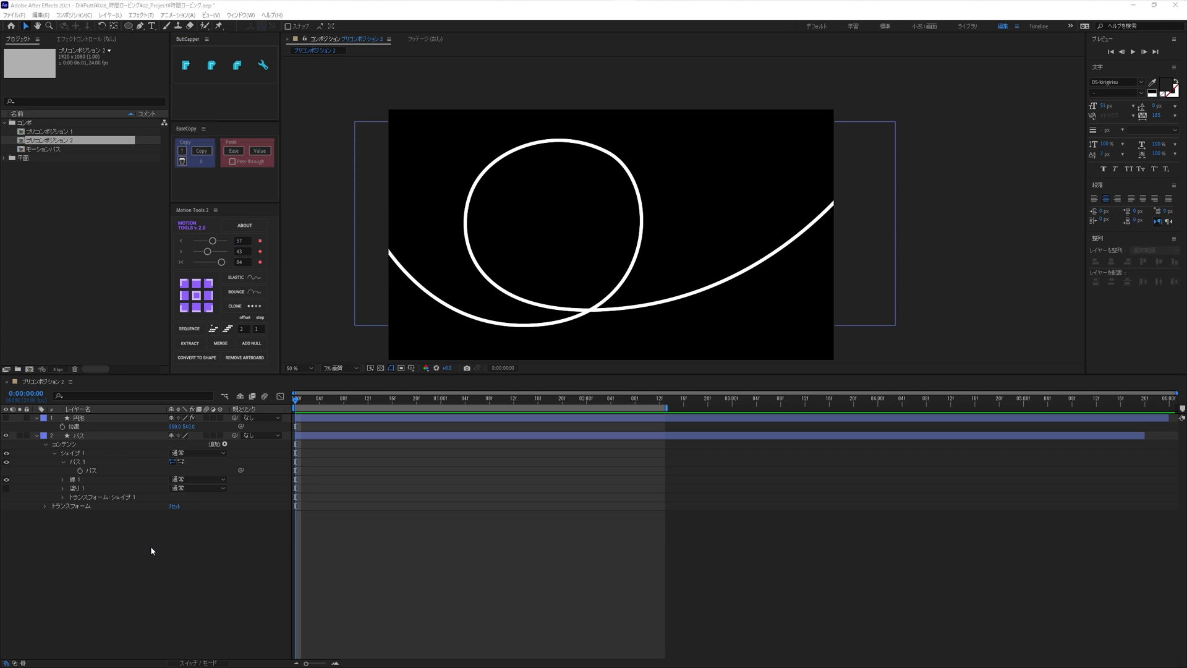
# Step: Copy the white stroke's path and paste it into the visible yellow circle's Position
pyautogui.click(89, 470)
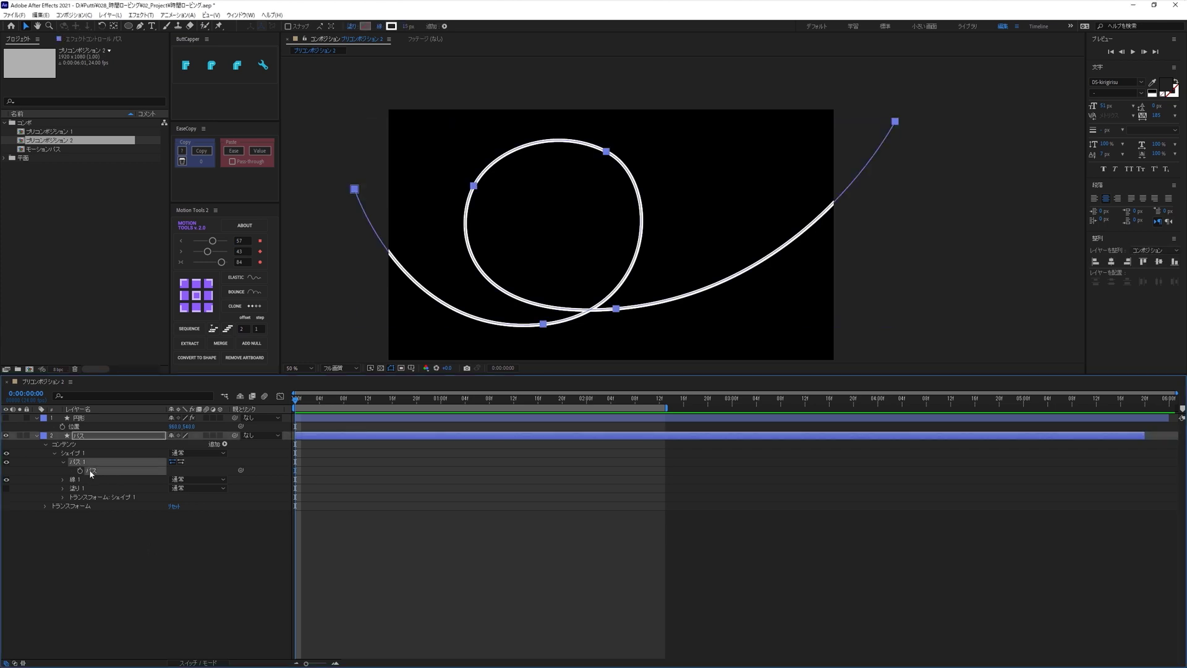
pyautogui.click(78, 420)
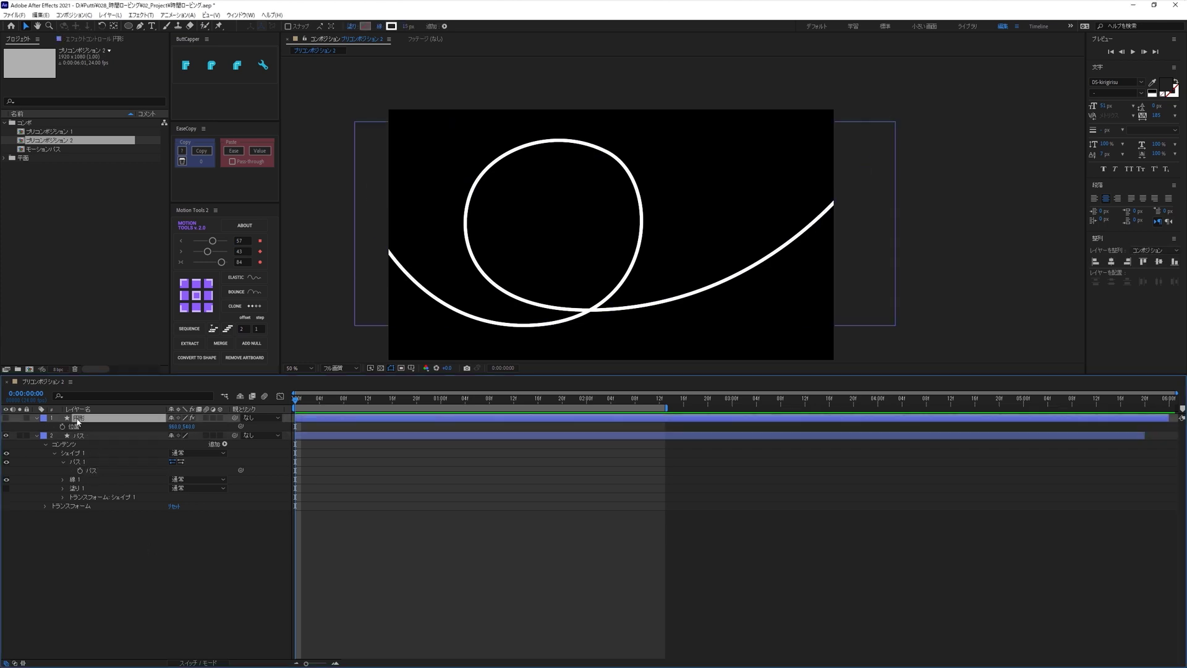
pyautogui.click(6, 418)
pyautogui.click(74, 426)
pyautogui.hotkey('ctrl', 'v')
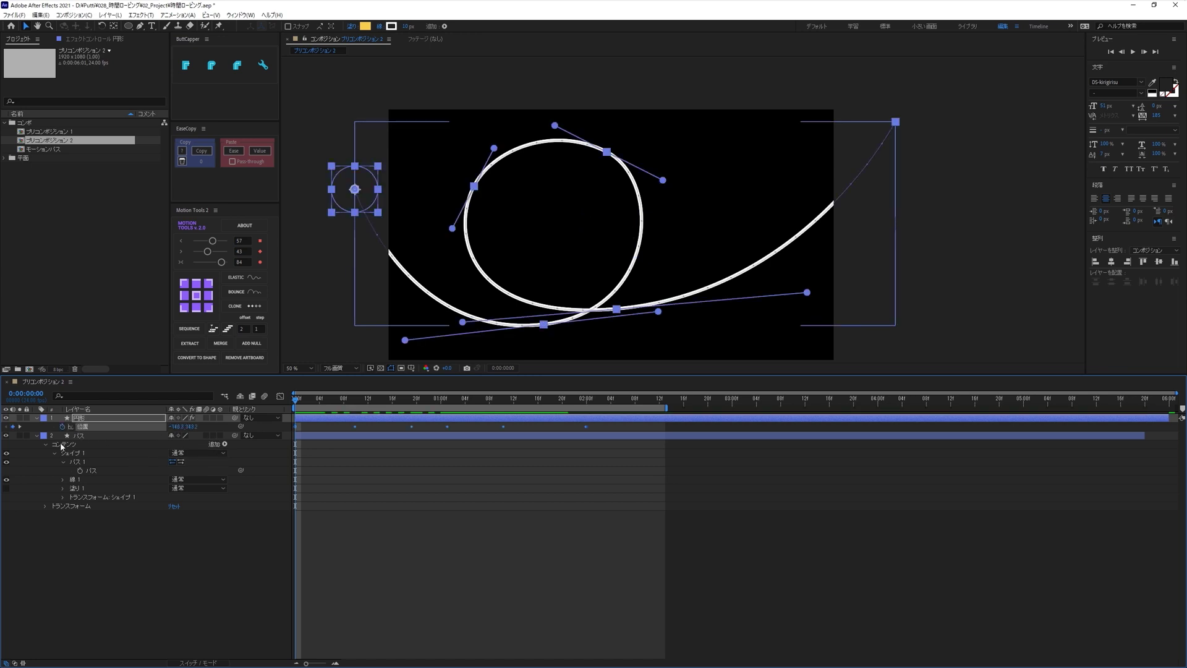
# Step: Hide the white path layer and preview the circle travelling the loop
pyautogui.click(6, 435)
pyautogui.press('space')
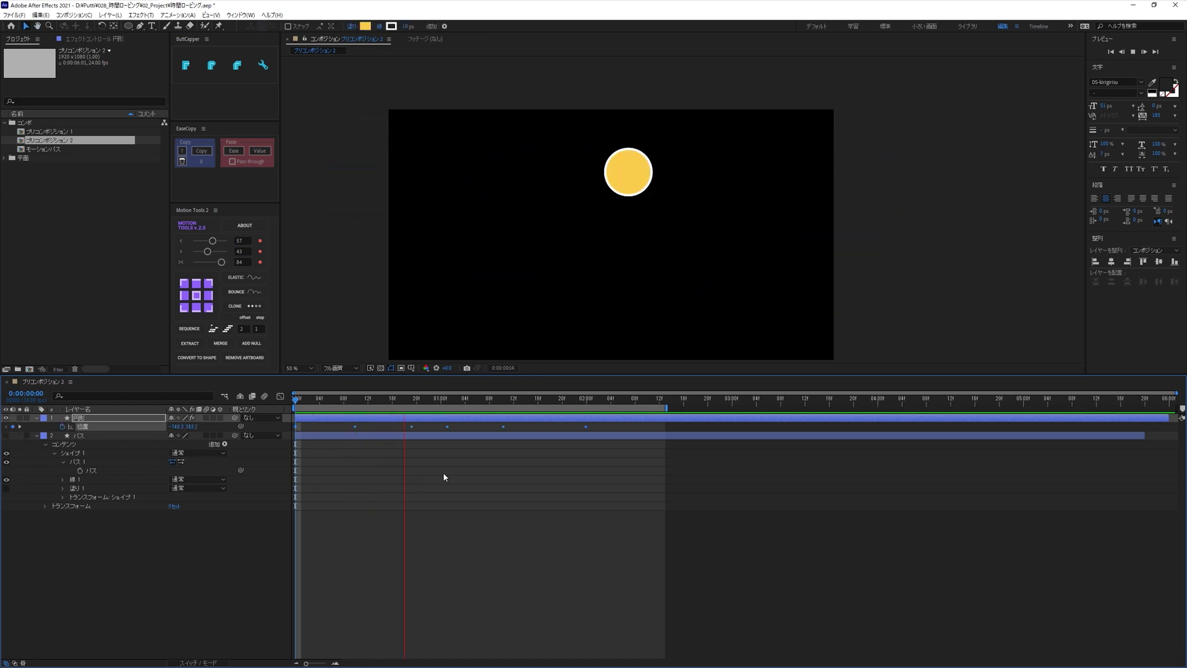
pyautogui.press('space')
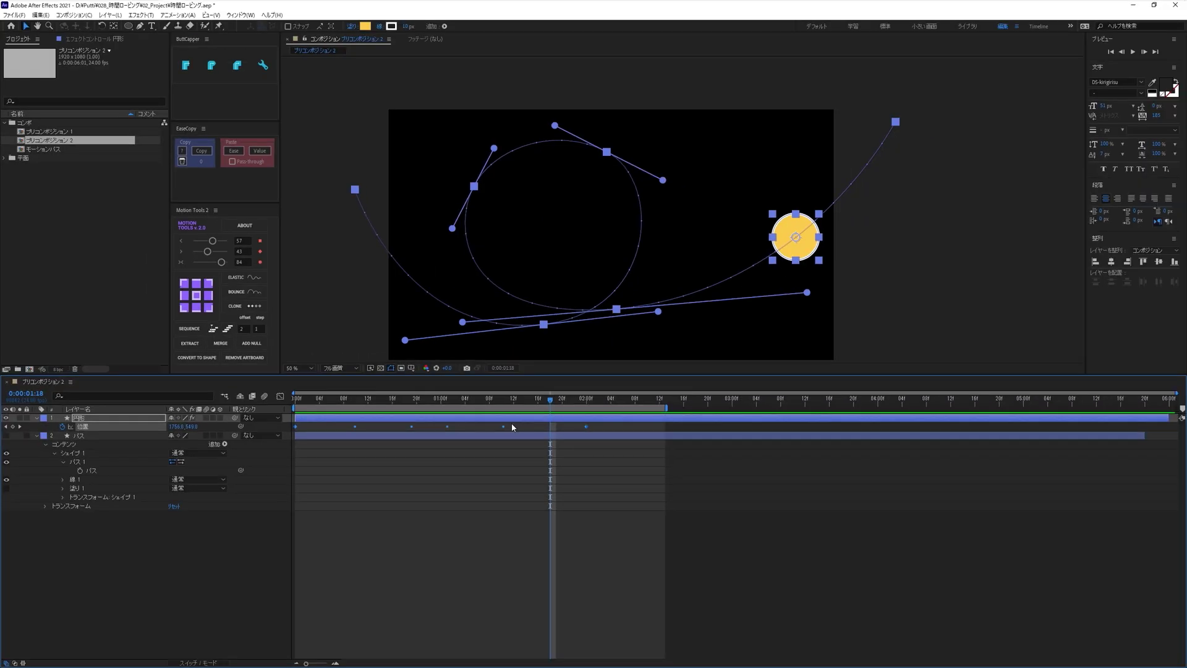
# Step: Show the circle's Position speed graph fitted to view, holding a flat speed near 2500 px/s
pyautogui.click(280, 397)
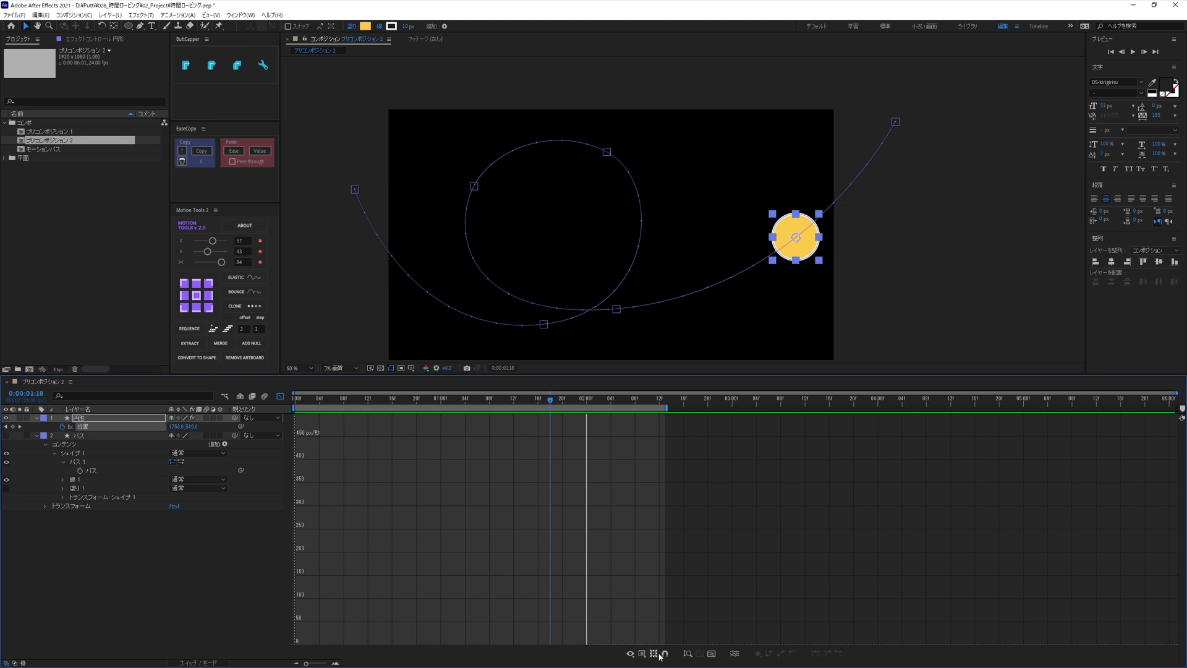
pyautogui.click(687, 656)
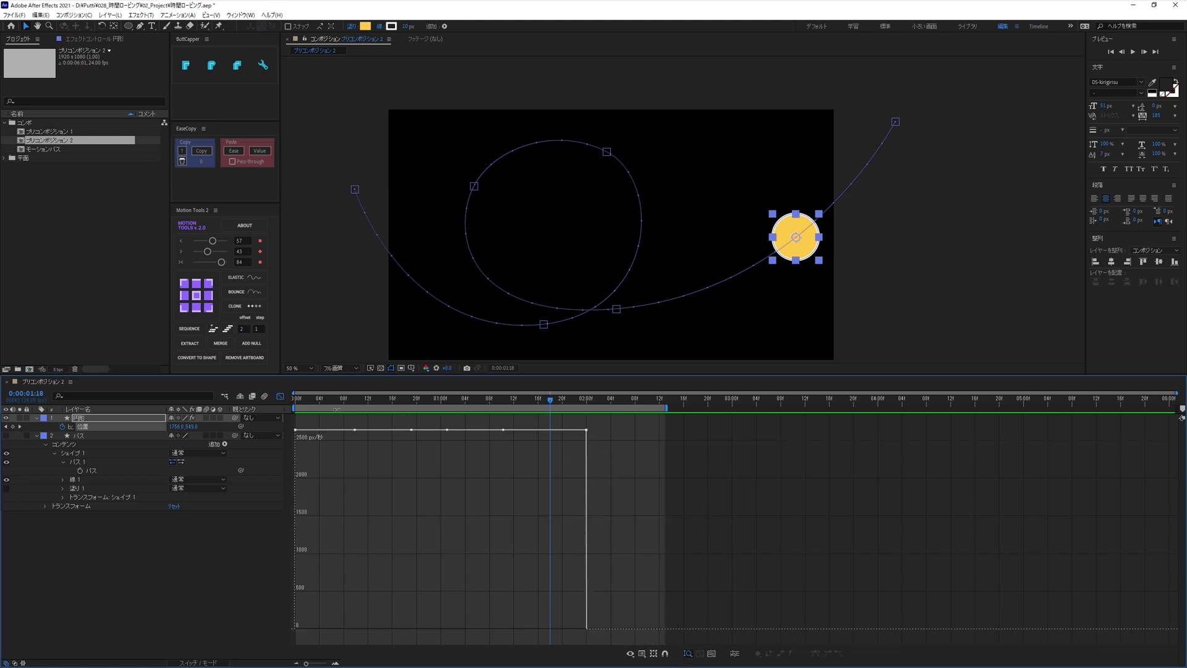
pyautogui.moveTo(295, 406)
pyautogui.mouseDown()
pyautogui.moveTo(460, 443)
pyautogui.moveTo(458, 482)
pyautogui.moveTo(510, 484)
pyautogui.mouseUp()
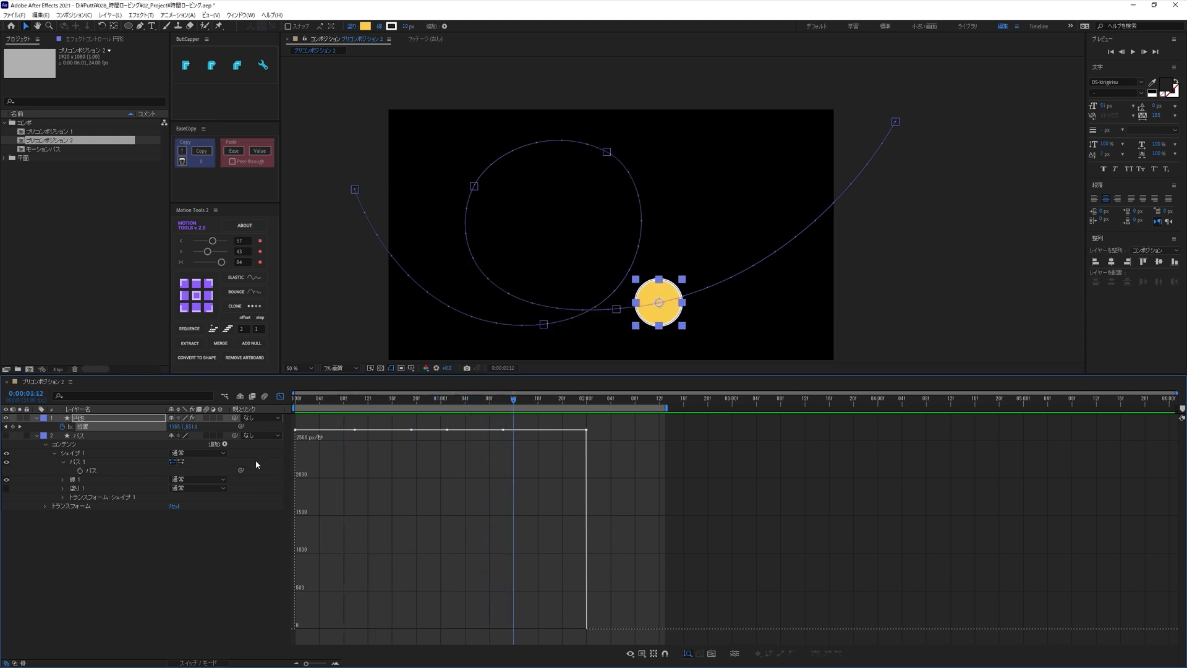
# Step: Switch off the Graph Editor to show the circle's pasted Position keyframes in the layer bar
pyautogui.click(279, 401)
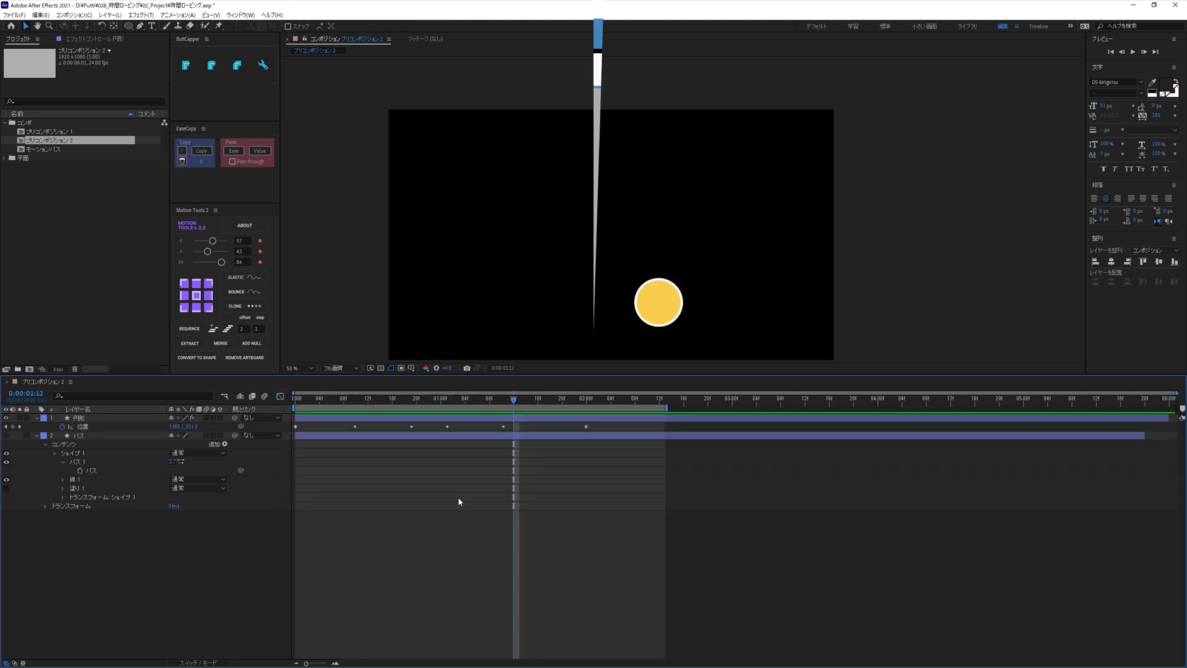